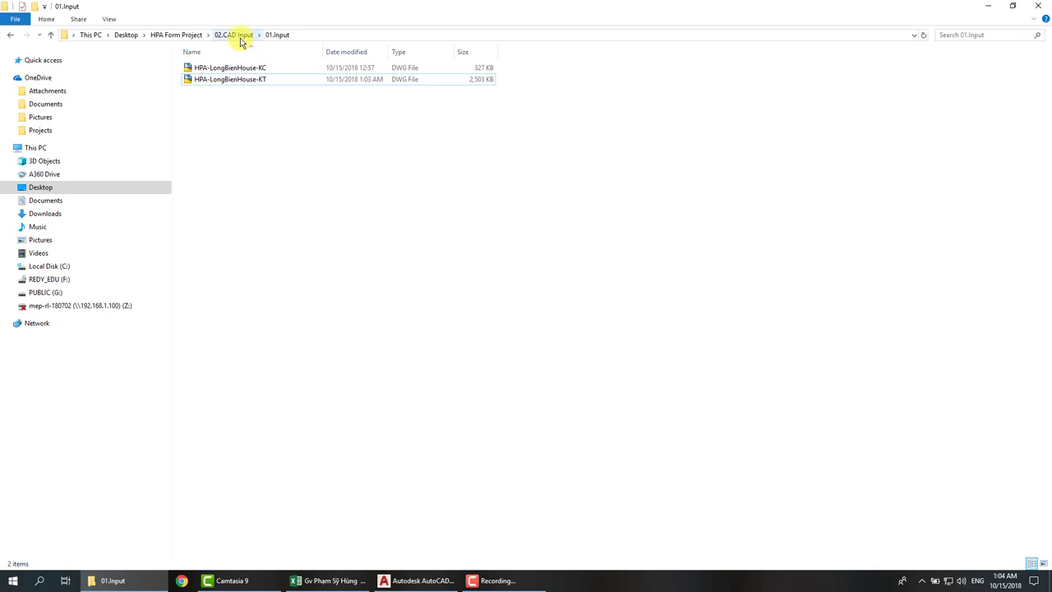
Select HPA-LongBienHouse-KT.dwg in the 01.Input folder and switch to it in AutoCAD.
{"action": "left_click", "coordinate": [264, 82]}
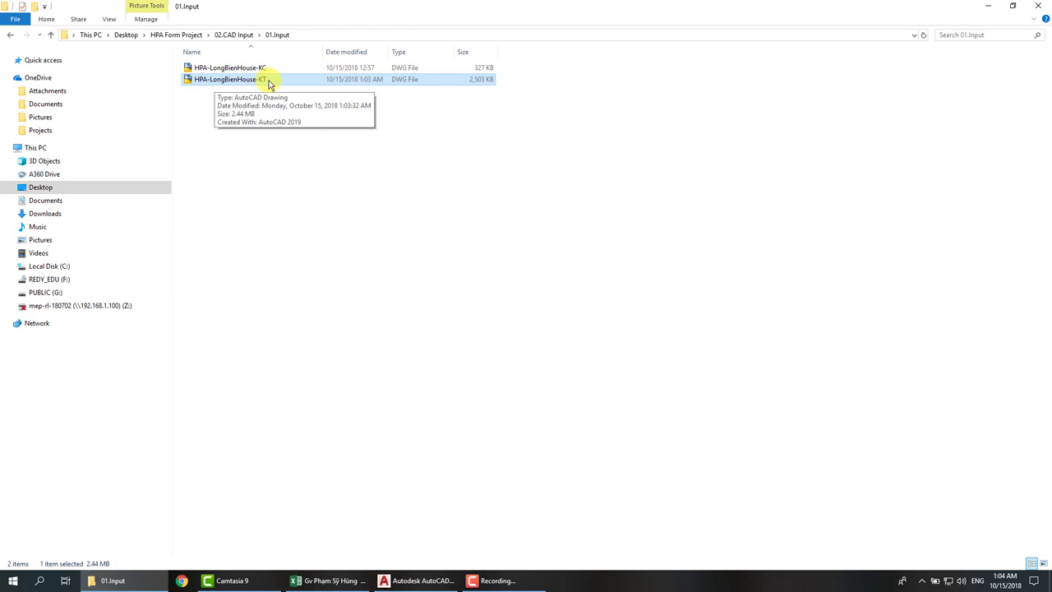
{"action": "left_click", "coordinate": [435, 582]}
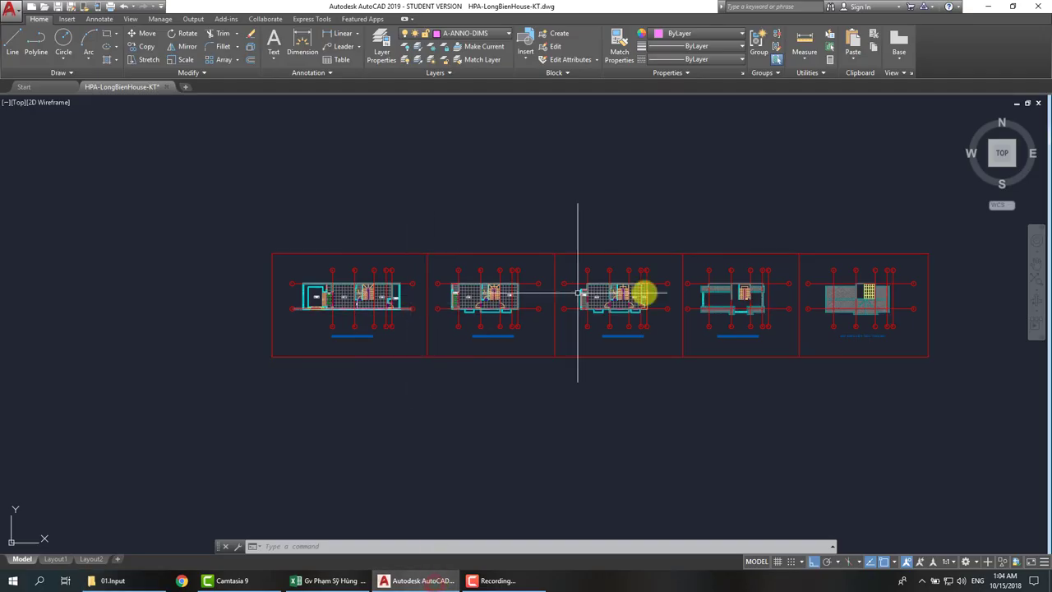
{"action": "middle_click_drag", "start_coordinate": [641, 294], "coordinate": [526, 279]}
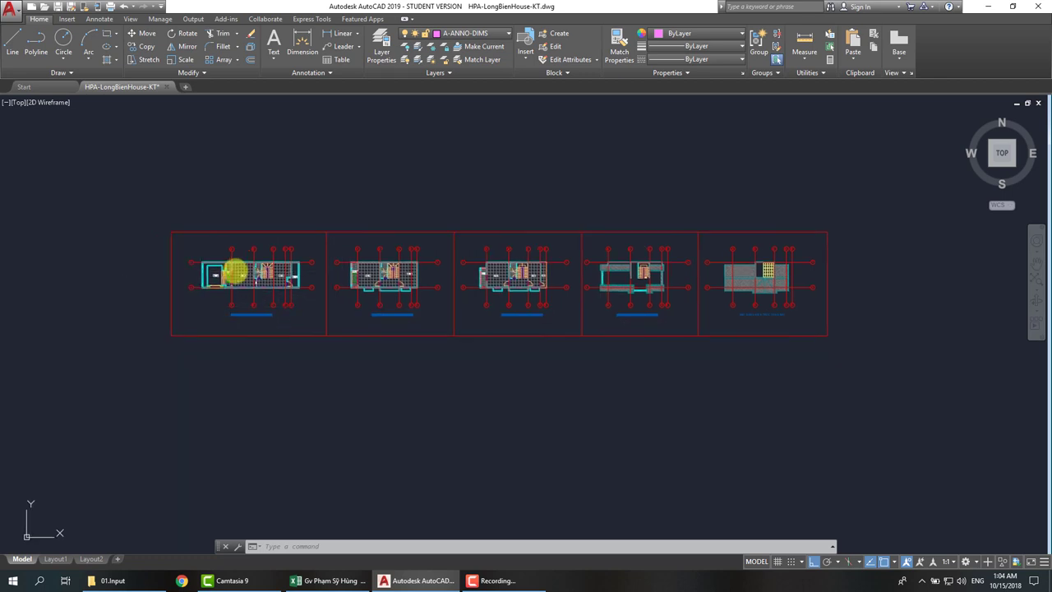
{"action": "scroll", "coordinate": [232, 271], "scroll_direction": "up", "scroll_amount": 4}
{"action": "scroll", "coordinate": [526, 288], "scroll_direction": "down", "scroll_amount": 2}
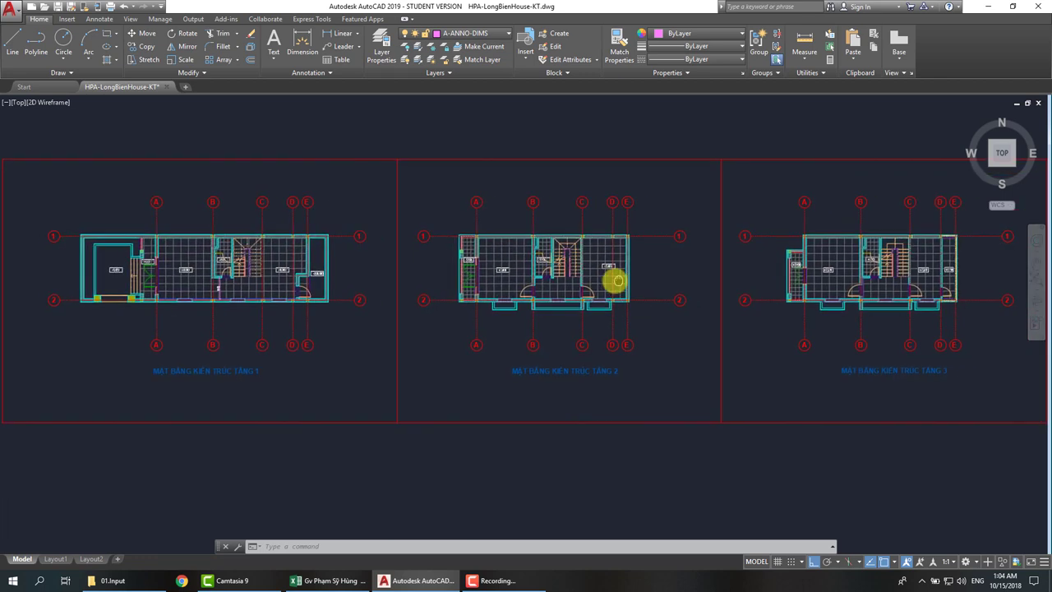
{"action": "scroll", "coordinate": [702, 305], "scroll_direction": "up", "scroll_amount": 2}
{"action": "middle_click_drag", "start_coordinate": [850, 343], "coordinate": [375, 351]}
{"action": "middle_click_drag", "start_coordinate": [841, 337], "coordinate": [735, 280]}
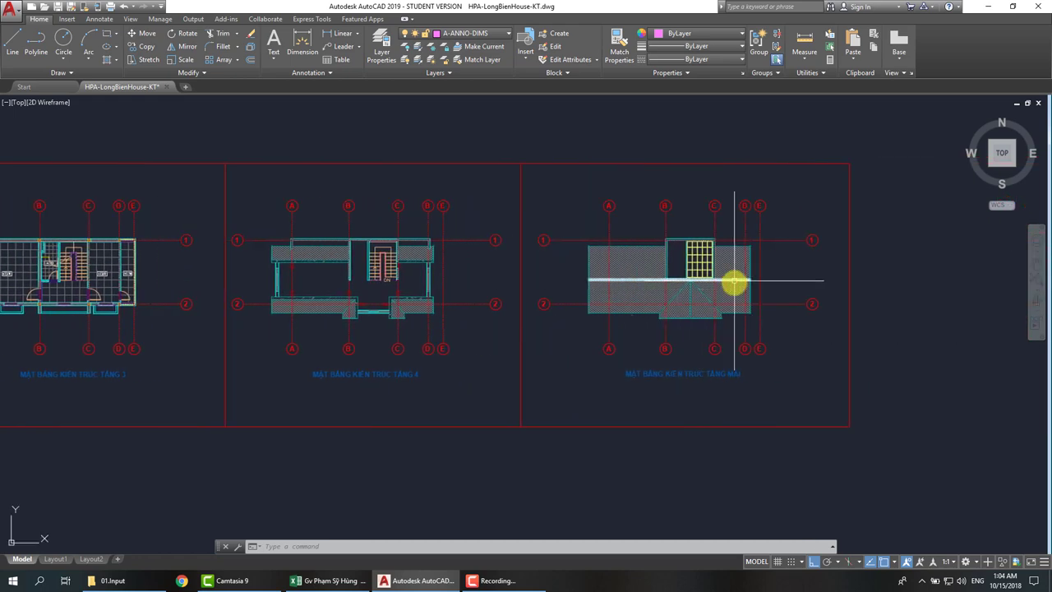
{"action": "middle_click_drag", "start_coordinate": [563, 320], "coordinate": [739, 305]}
{"action": "scroll", "coordinate": [834, 277], "scroll_direction": "up", "scroll_amount": 1}
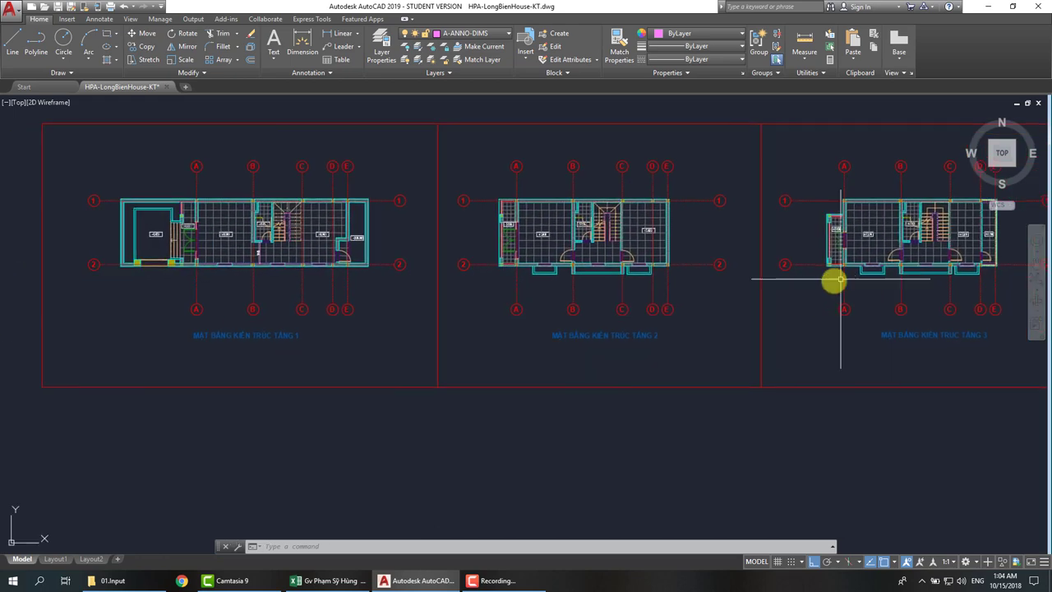
{"action": "scroll", "coordinate": [312, 235], "scroll_direction": "up", "scroll_amount": 2}
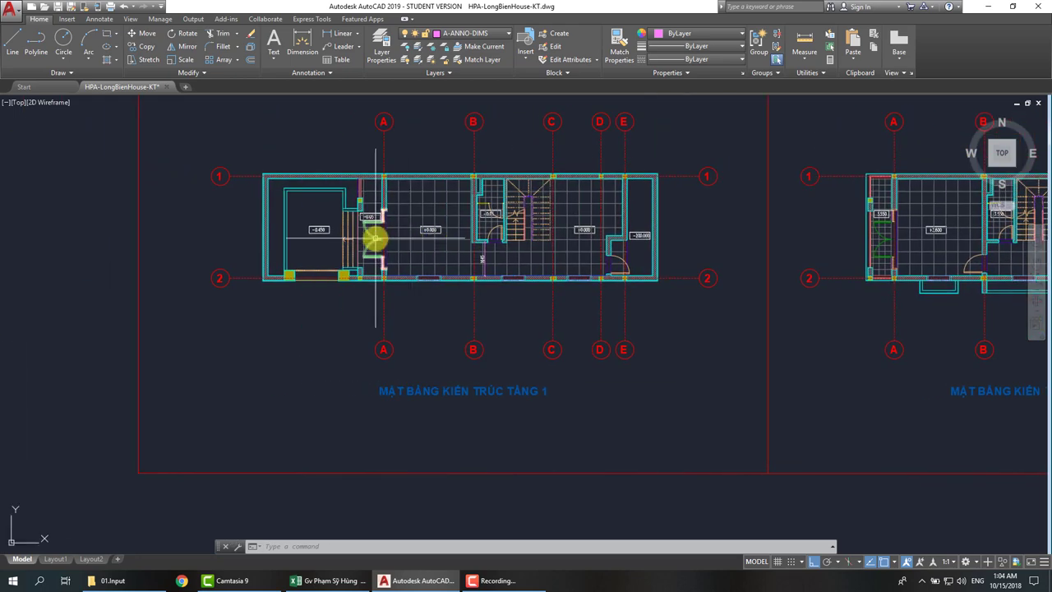
{"action": "scroll", "coordinate": [452, 269], "scroll_direction": "down", "scroll_amount": 2}
{"action": "scroll", "coordinate": [453, 269], "scroll_direction": "down", "scroll_amount": 2}
{"action": "mouse_move", "coordinate": [929, 288]}
{"action": "middle_mouse_down"}
{"action": "mouse_move", "coordinate": [365, 298]}
{"action": "mouse_move", "coordinate": [464, 284]}
{"action": "middle_mouse_up"}
{"action": "scroll", "coordinate": [328, 246], "scroll_direction": "up", "scroll_amount": 3}
{"action": "scroll", "coordinate": [364, 266], "scroll_direction": "up", "scroll_amount": 2}
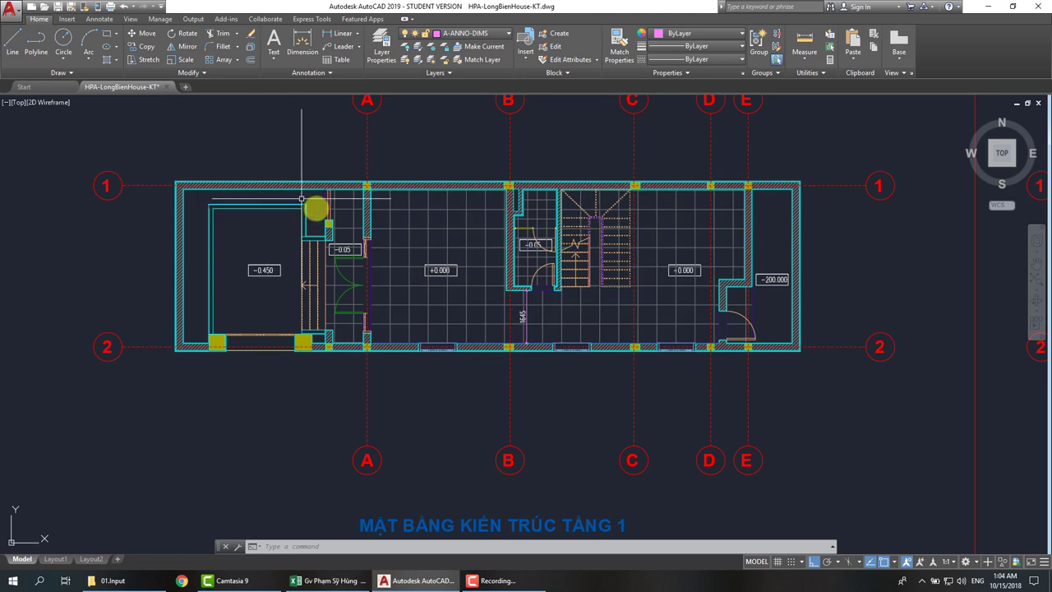
{"action": "scroll", "coordinate": [430, 264], "scroll_direction": "up", "scroll_amount": 4}
{"action": "scroll", "coordinate": [376, 301], "scroll_direction": "down", "scroll_amount": 2}
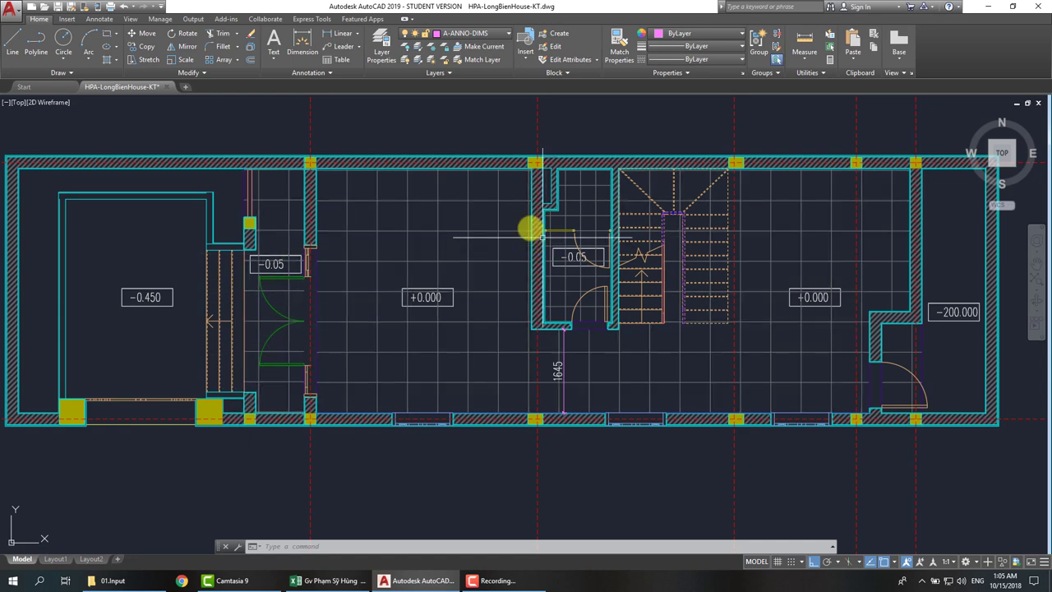
Erase the 1645 dimension beside the ground-floor stair room, then pan toward Floor 2.
{"action": "middle_click_drag", "start_coordinate": [664, 325], "coordinate": [468, 341]}
{"action": "type", "text": "E"}
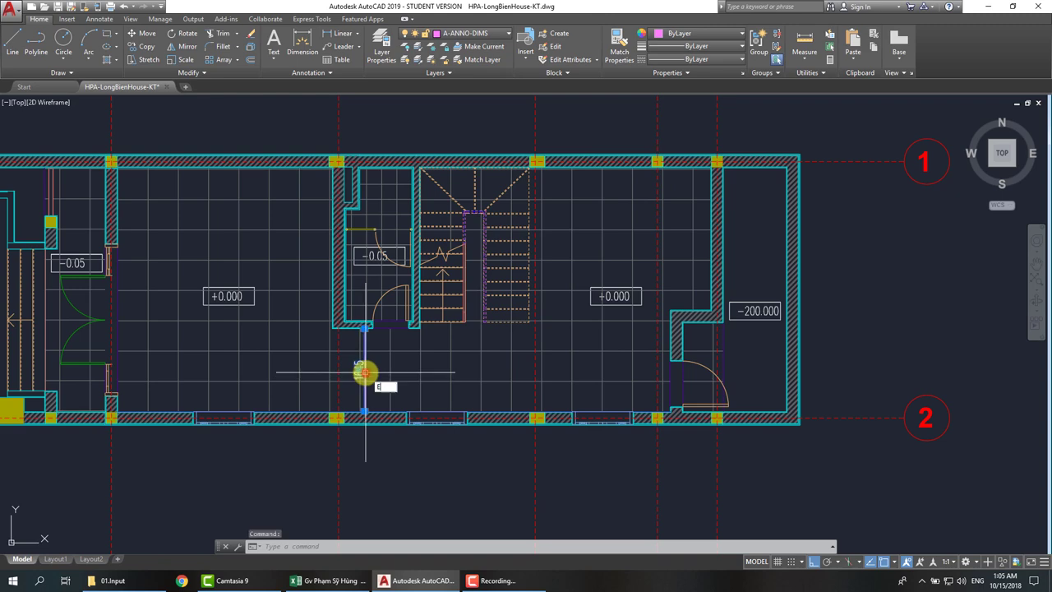
{"action": "key", "text": "Return"}
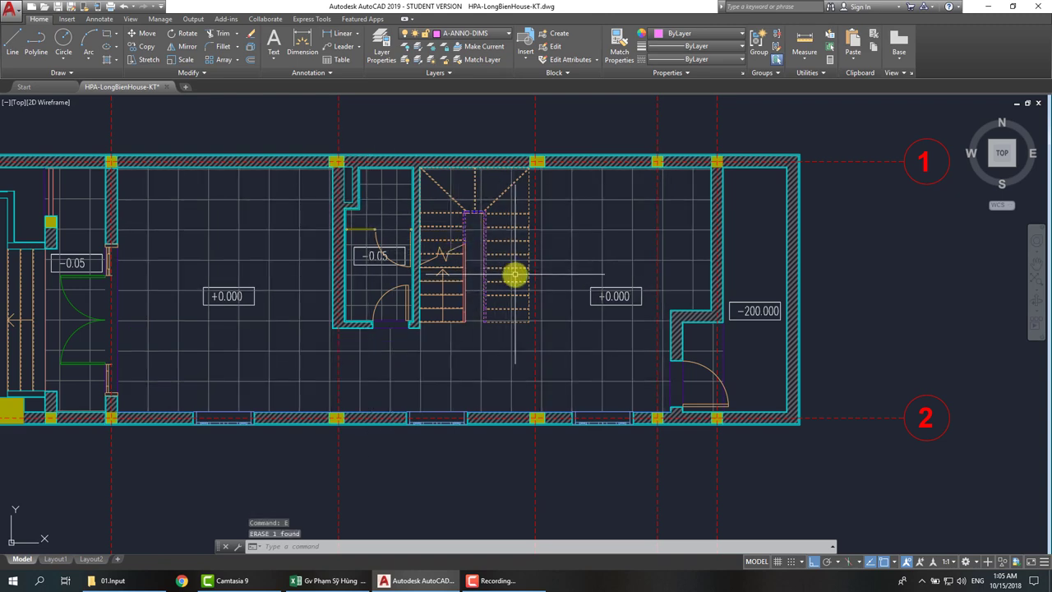
{"action": "scroll", "coordinate": [763, 310], "scroll_direction": "down", "scroll_amount": 3}
{"action": "scroll", "coordinate": [583, 352], "scroll_direction": "up", "scroll_amount": 3}
{"action": "scroll", "coordinate": [641, 284], "scroll_direction": "up", "scroll_amount": 2}
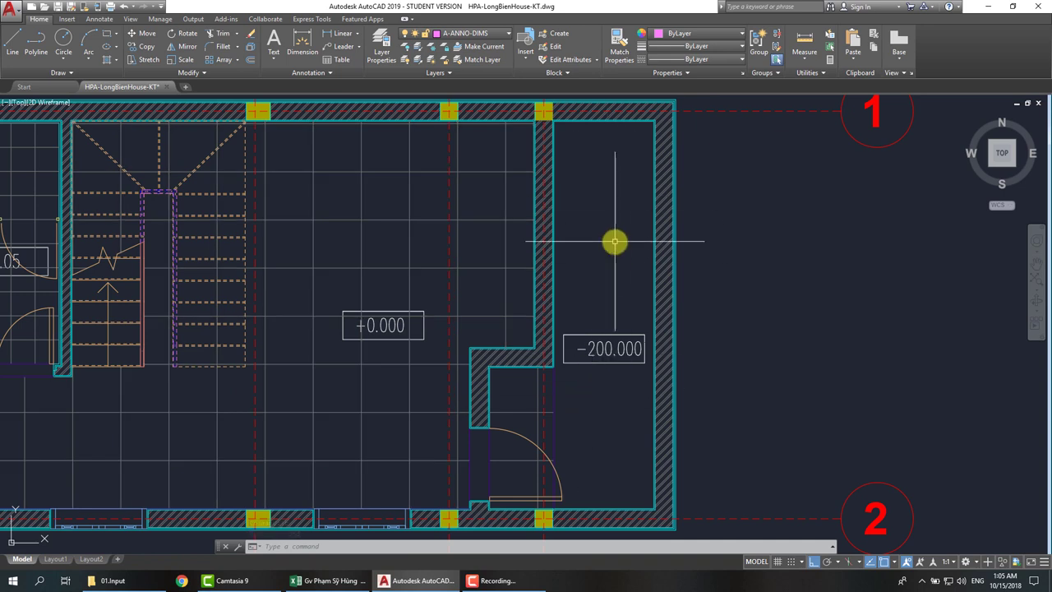
{"action": "middle_click_drag", "start_coordinate": [582, 410], "coordinate": [580, 359]}
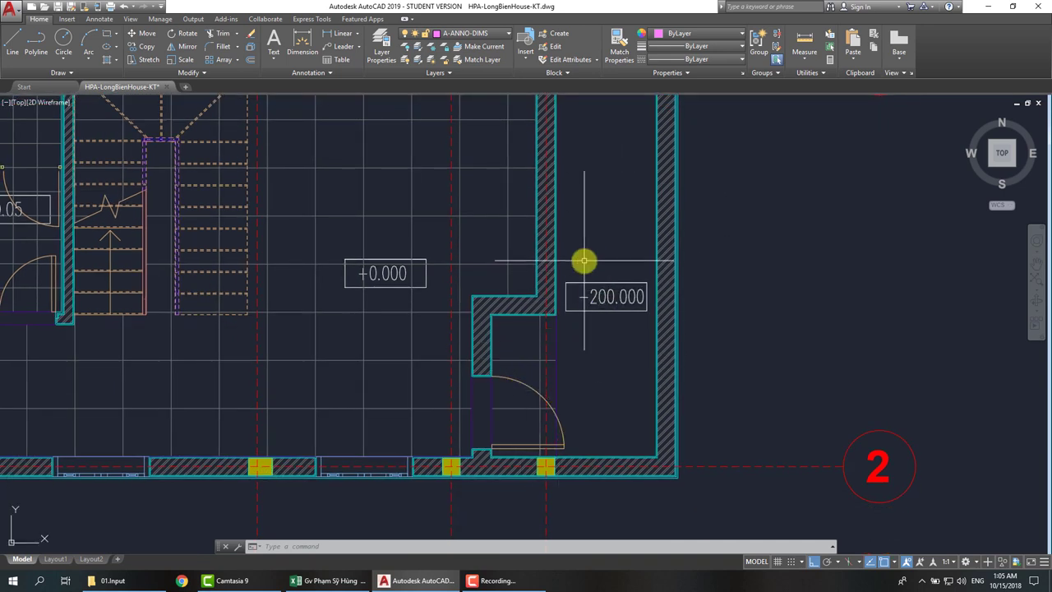
{"action": "scroll", "coordinate": [583, 261], "scroll_direction": "down", "scroll_amount": 5}
{"action": "middle_click_drag", "start_coordinate": [791, 295], "coordinate": [315, 296]}
{"action": "scroll", "coordinate": [611, 258], "scroll_direction": "up", "scroll_amount": 4}
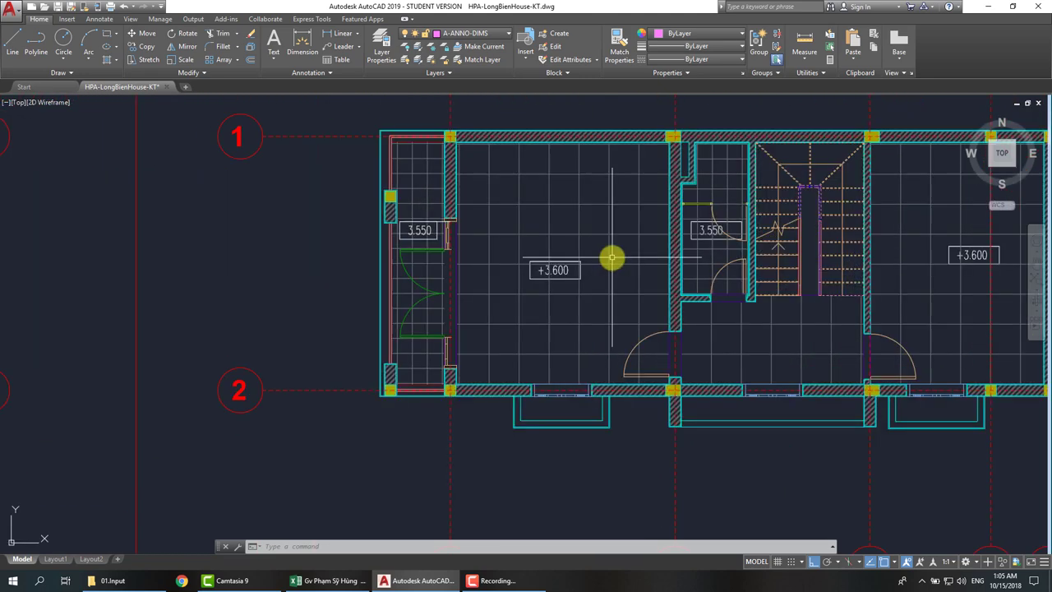
{"action": "middle_click_drag", "start_coordinate": [796, 296], "coordinate": [650, 312]}
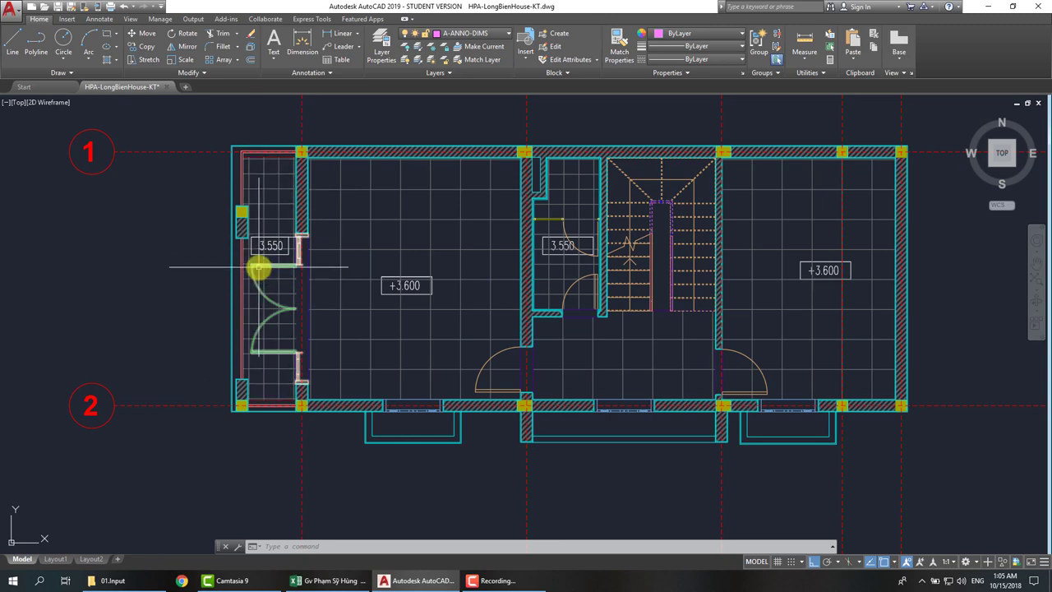
{"action": "scroll", "coordinate": [257, 267], "scroll_direction": "down", "scroll_amount": 1}
{"action": "scroll", "coordinate": [263, 265], "scroll_direction": "down", "scroll_amount": 3}
{"action": "scroll", "coordinate": [787, 294], "scroll_direction": "up", "scroll_amount": 3}
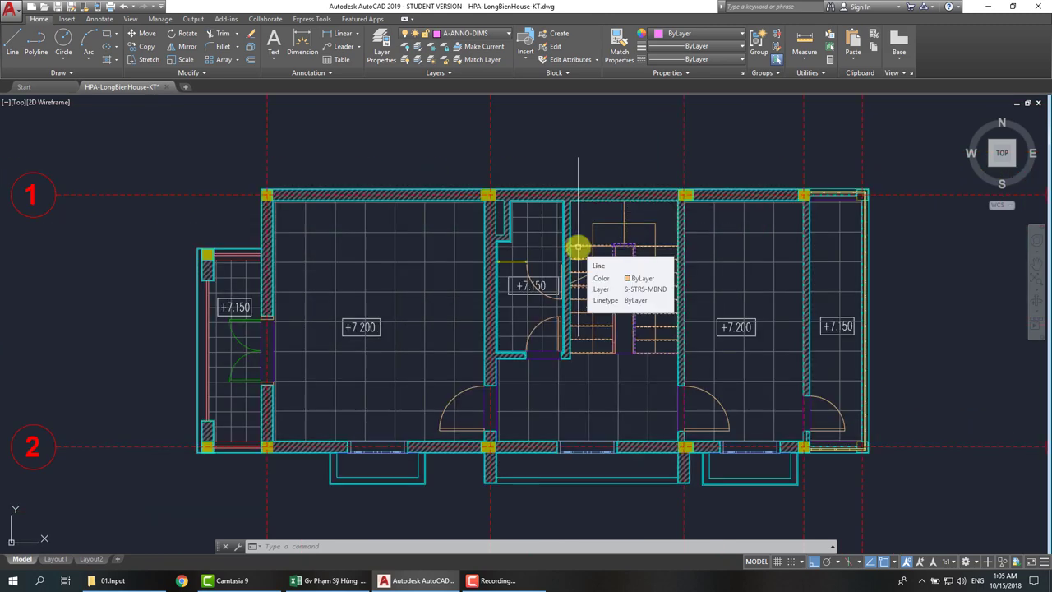
{"action": "scroll", "coordinate": [588, 259], "scroll_direction": "down", "scroll_amount": 1}
{"action": "scroll", "coordinate": [590, 261], "scroll_direction": "up", "scroll_amount": 2}
{"action": "scroll", "coordinate": [596, 268], "scroll_direction": "up", "scroll_amount": 2}
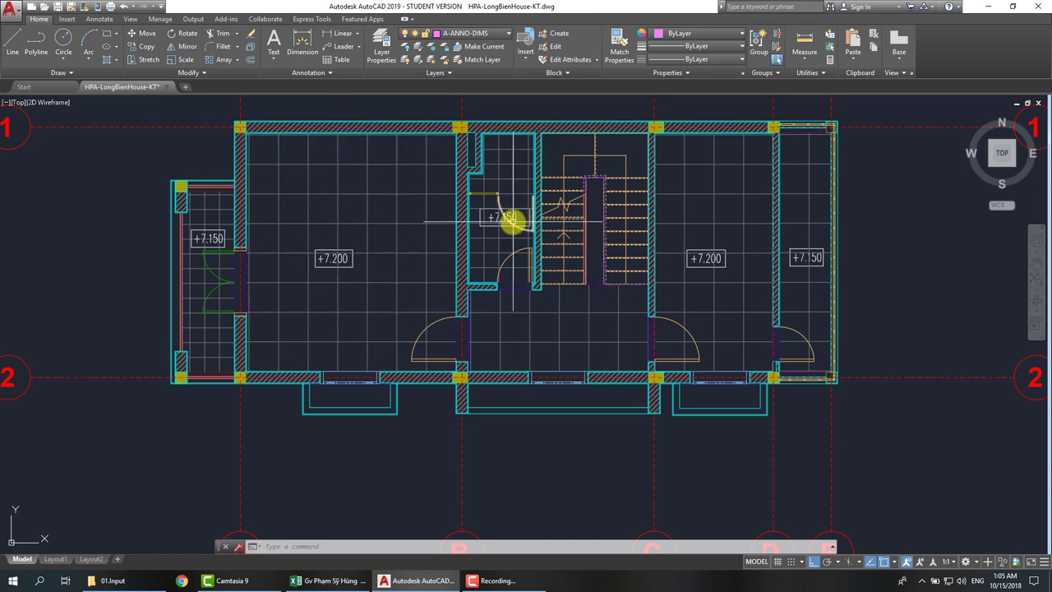
{"action": "middle_click_drag", "start_coordinate": [200, 250], "coordinate": [309, 269]}
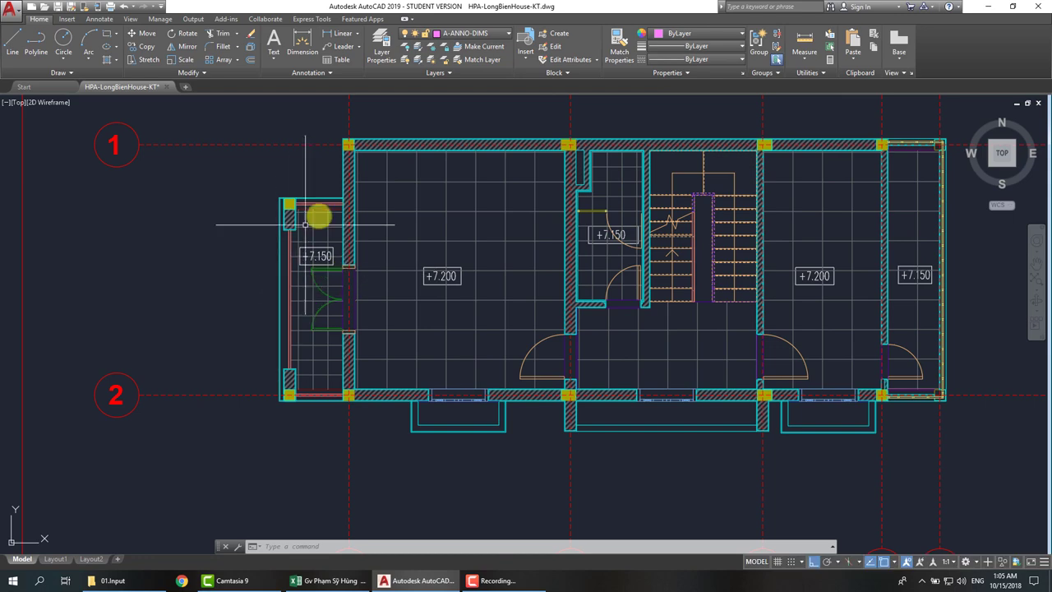
{"action": "scroll", "coordinate": [475, 258], "scroll_direction": "down", "scroll_amount": 5}
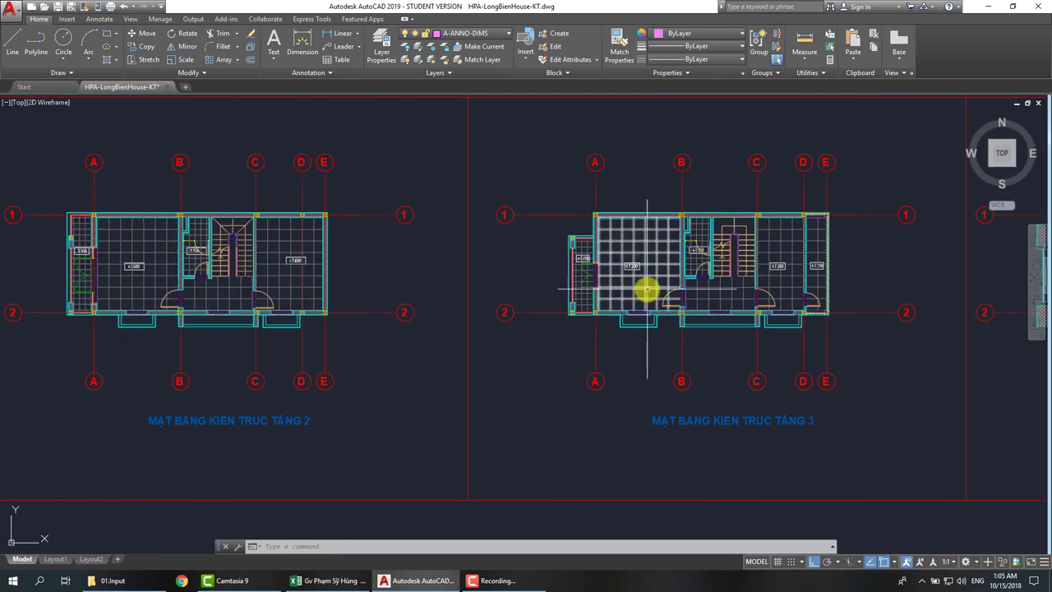
{"action": "scroll", "coordinate": [646, 289], "scroll_direction": "up", "scroll_amount": 5}
{"action": "scroll", "coordinate": [647, 271], "scroll_direction": "up", "scroll_amount": 3}
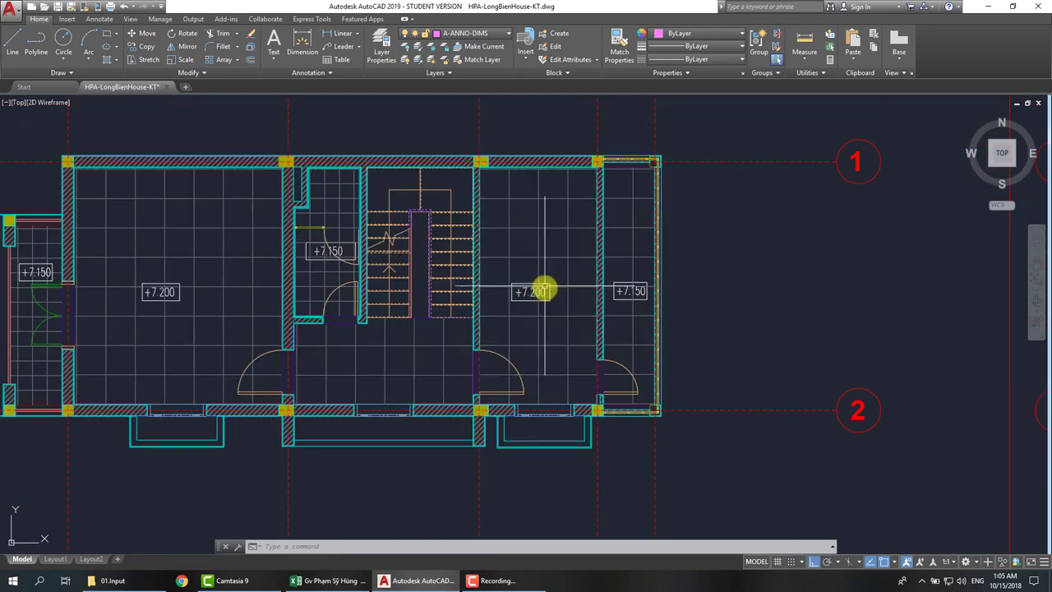
{"action": "middle_click_drag", "start_coordinate": [570, 277], "coordinate": [534, 239]}
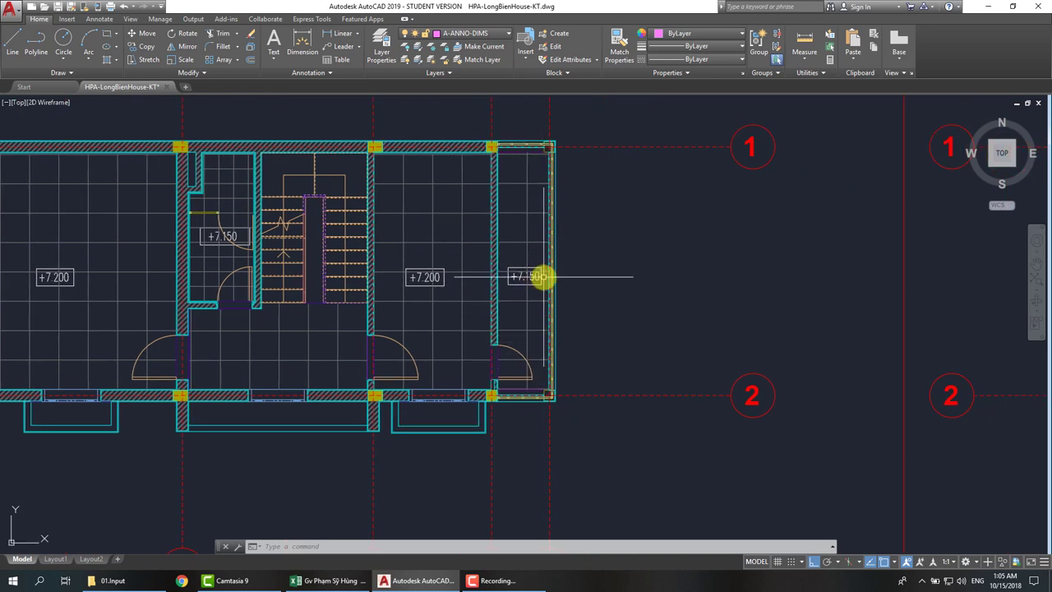
{"action": "scroll", "coordinate": [543, 277], "scroll_direction": "down", "scroll_amount": 4}
{"action": "middle_click_drag", "start_coordinate": [767, 291], "coordinate": [545, 291]}
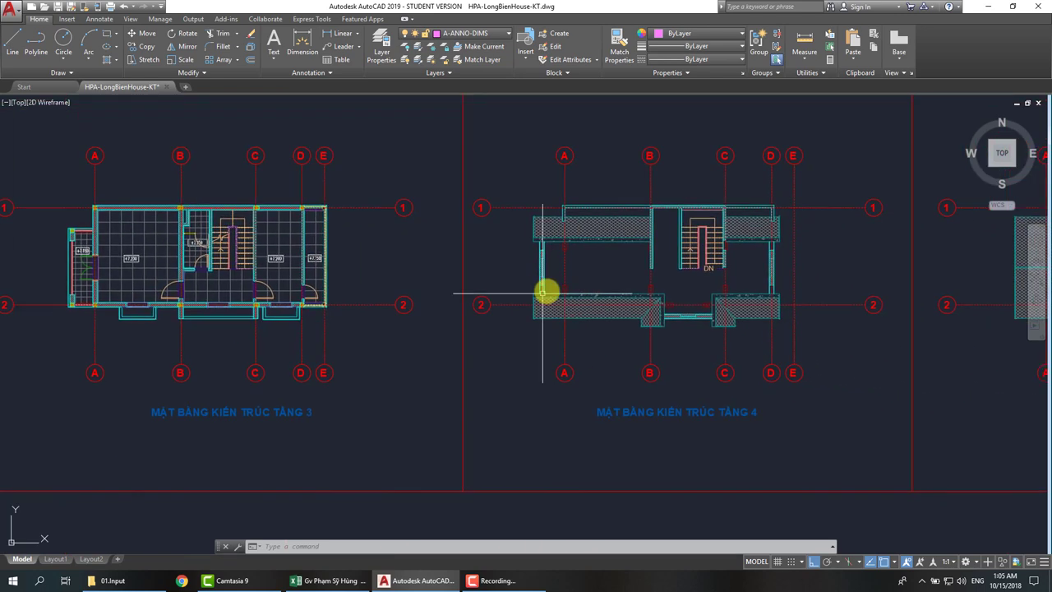
{"action": "scroll", "coordinate": [722, 266], "scroll_direction": "up", "scroll_amount": 2}
{"action": "middle_click_drag", "start_coordinate": [655, 275], "coordinate": [483, 277]}
{"action": "scroll", "coordinate": [505, 286], "scroll_direction": "down", "scroll_amount": 4}
{"action": "middle_click_drag", "start_coordinate": [759, 326], "coordinate": [545, 272]}
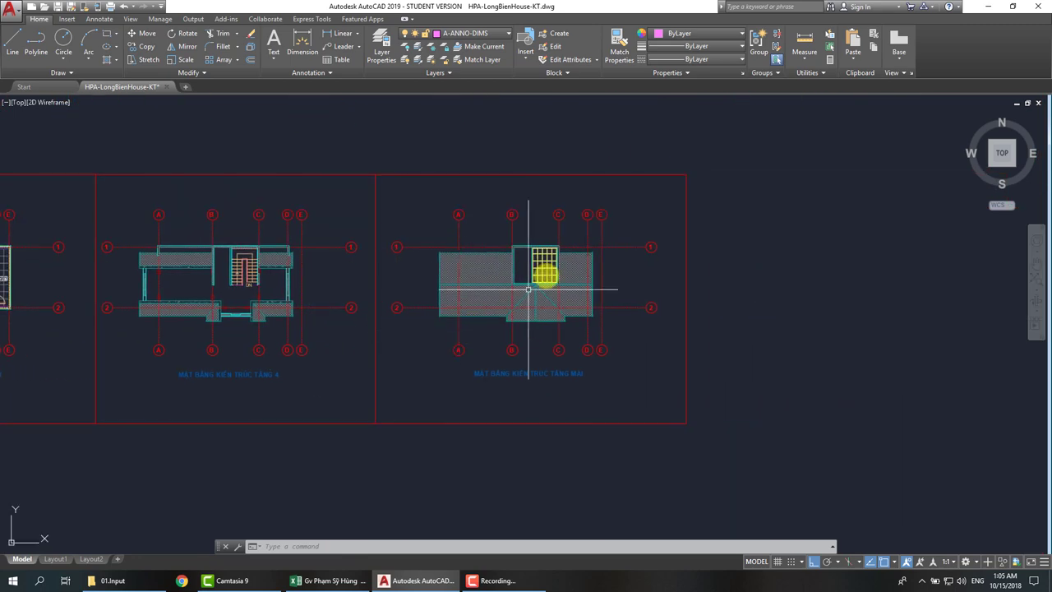
{"action": "scroll", "coordinate": [463, 301], "scroll_direction": "up", "scroll_amount": 2}
{"action": "scroll", "coordinate": [433, 284], "scroll_direction": "up", "scroll_amount": 1}
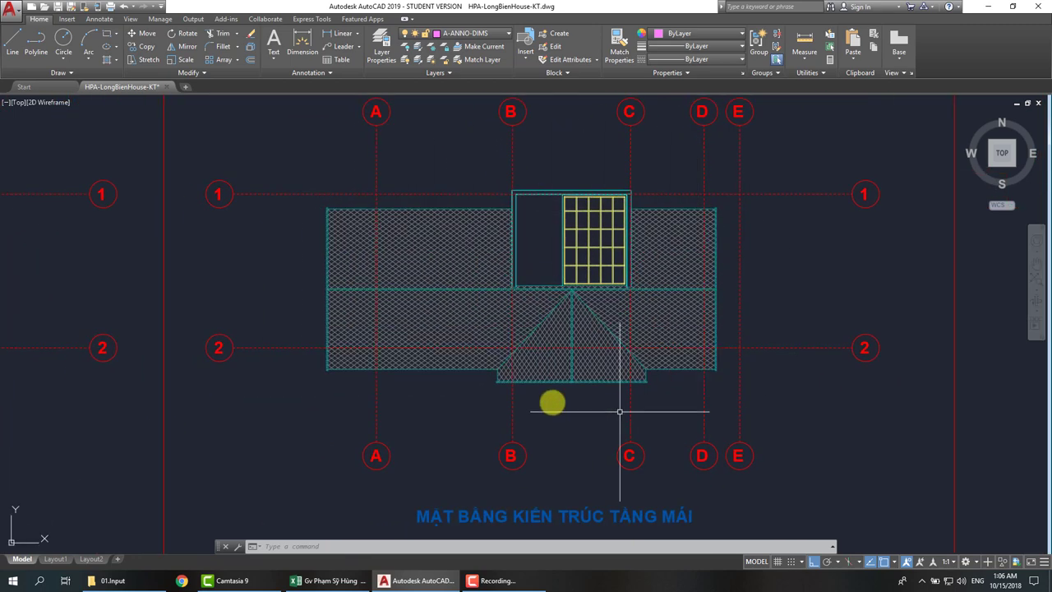
{"action": "scroll", "coordinate": [529, 307], "scroll_direction": "down", "scroll_amount": 4}
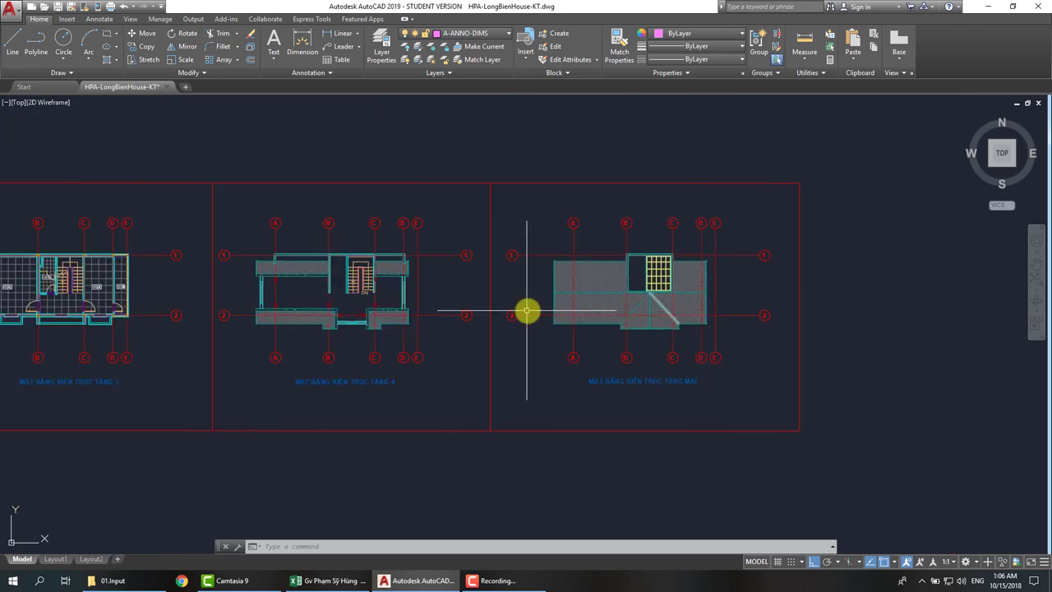
{"action": "middle_click_drag", "start_coordinate": [528, 307], "coordinate": [775, 280]}
{"action": "scroll", "coordinate": [339, 286], "scroll_direction": "down", "scroll_amount": 2}
{"action": "middle_click_drag", "start_coordinate": [340, 286], "coordinate": [644, 288]}
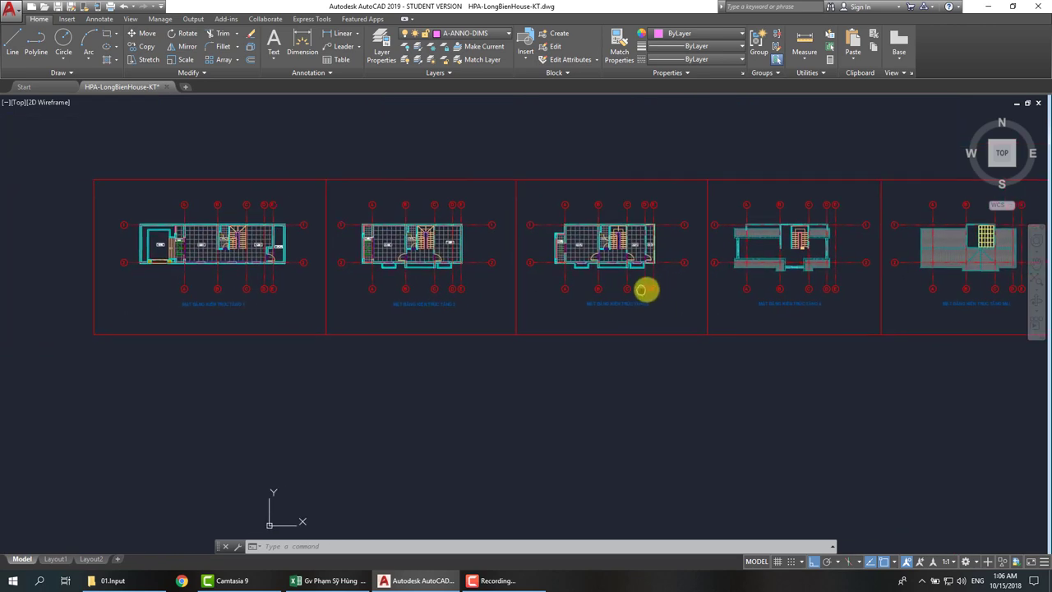
Zoom and pan until the MẶT BẰNG KIẾN TRÚC TẦNG 1 plan is centred in view.
{"action": "scroll", "coordinate": [189, 230], "scroll_direction": "up", "scroll_amount": 3}
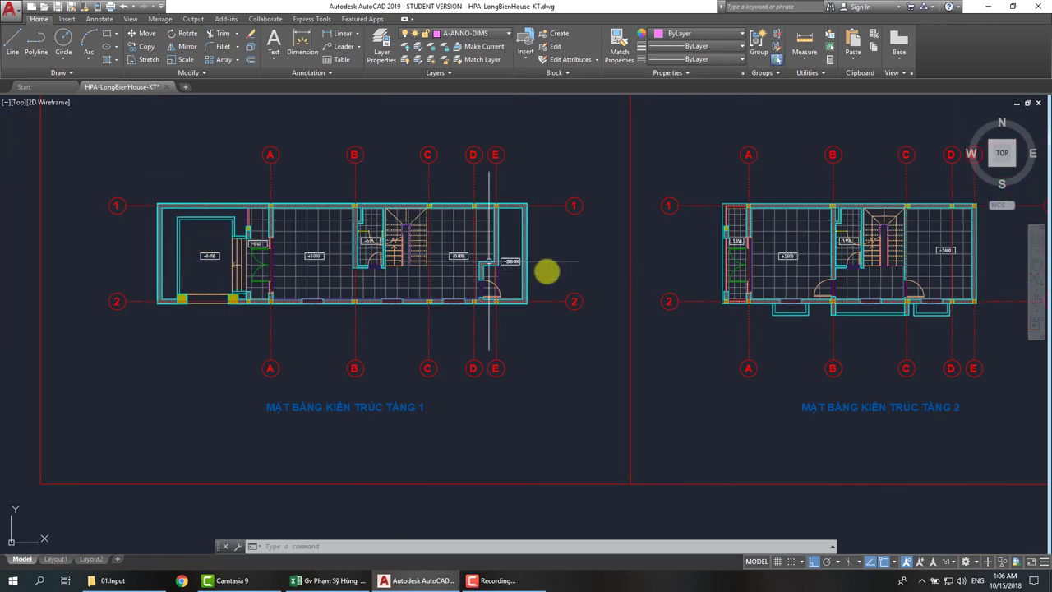
{"action": "middle_click_drag", "start_coordinate": [828, 301], "coordinate": [593, 276]}
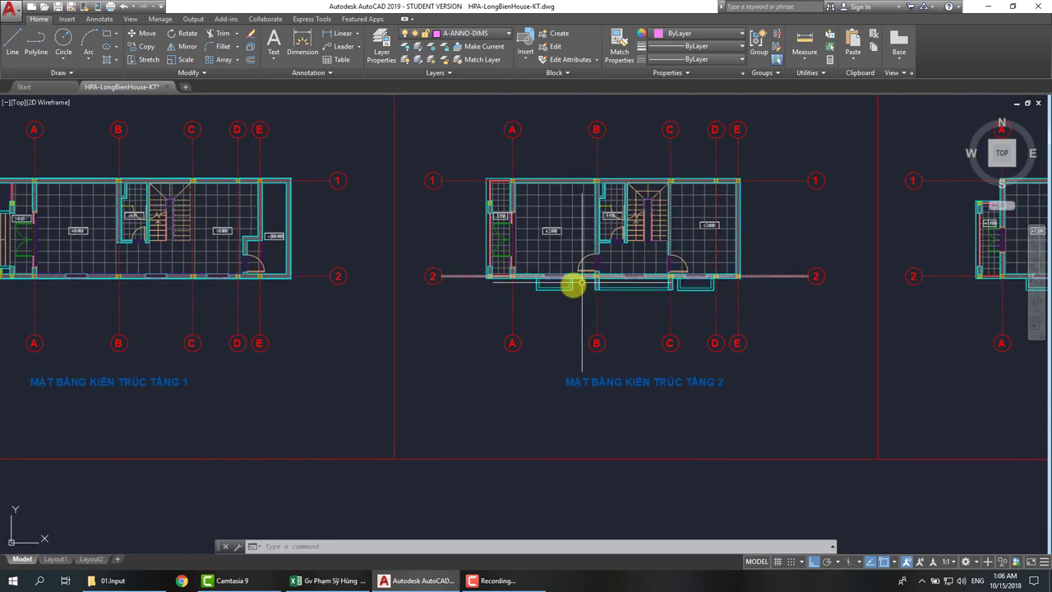
{"action": "scroll", "coordinate": [581, 283], "scroll_direction": "up", "scroll_amount": 4}
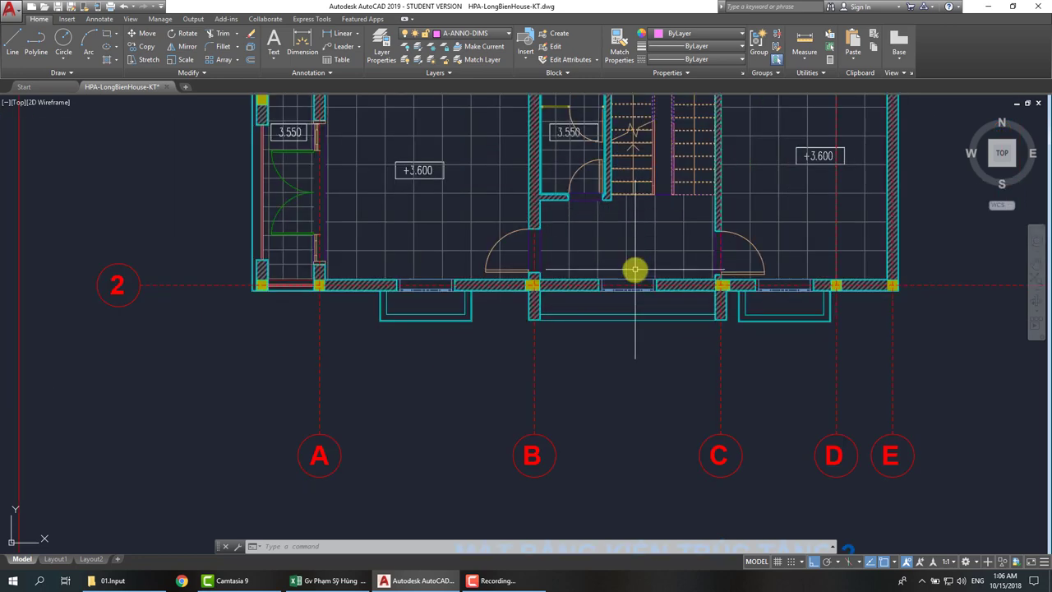
{"action": "scroll", "coordinate": [635, 269], "scroll_direction": "down", "scroll_amount": 2}
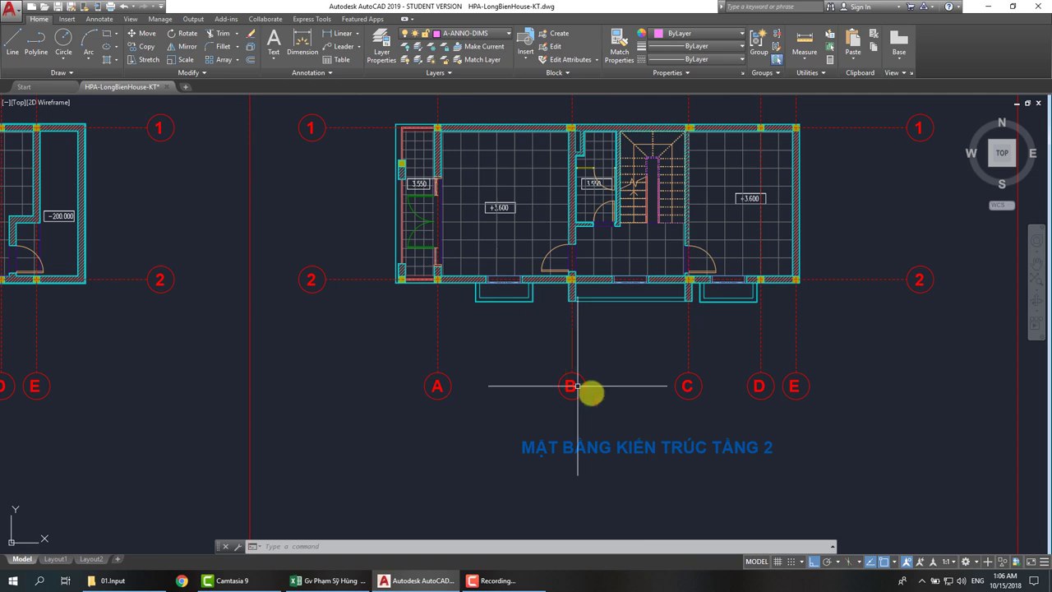
{"action": "scroll", "coordinate": [559, 377], "scroll_direction": "down", "scroll_amount": 2}
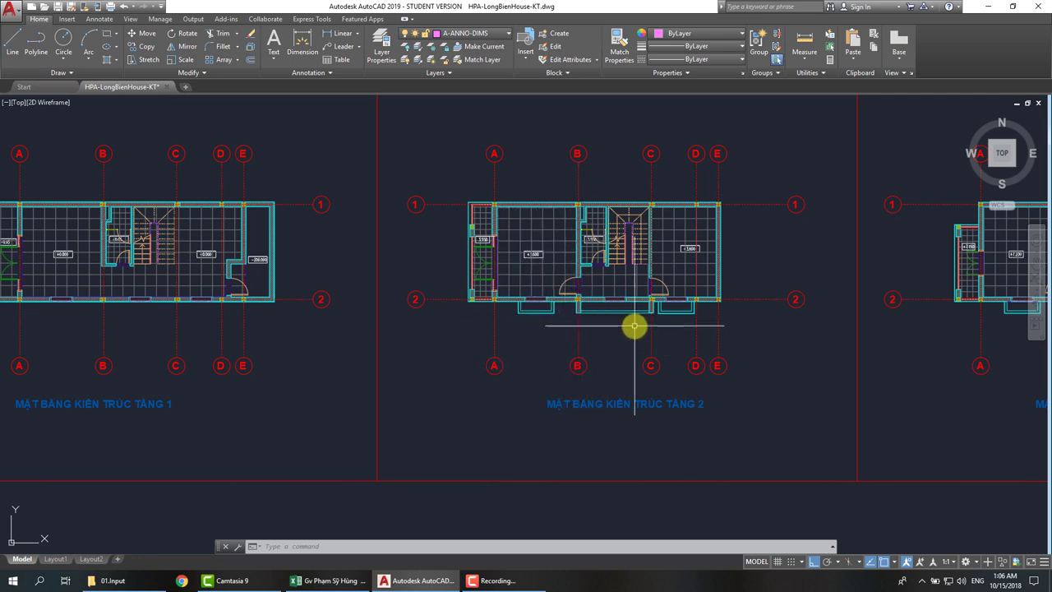
{"action": "mouse_move", "coordinate": [564, 334]}
{"action": "middle_mouse_down"}
{"action": "mouse_move", "coordinate": [707, 320]}
{"action": "mouse_move", "coordinate": [452, 300]}
{"action": "mouse_move", "coordinate": [579, 325]}
{"action": "middle_mouse_up"}
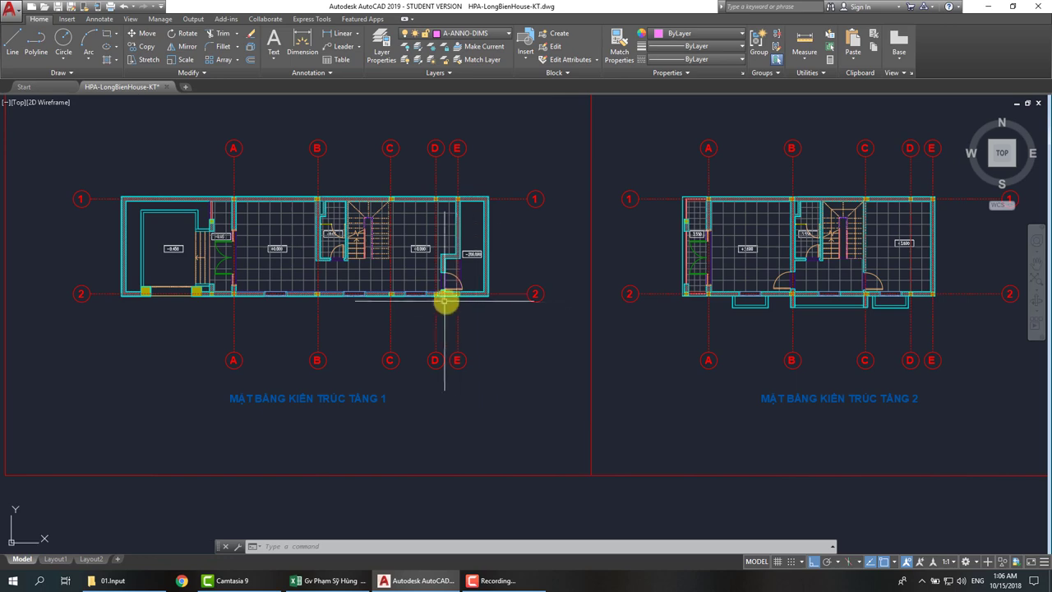
{"action": "middle_click_drag", "start_coordinate": [443, 301], "coordinate": [495, 293]}
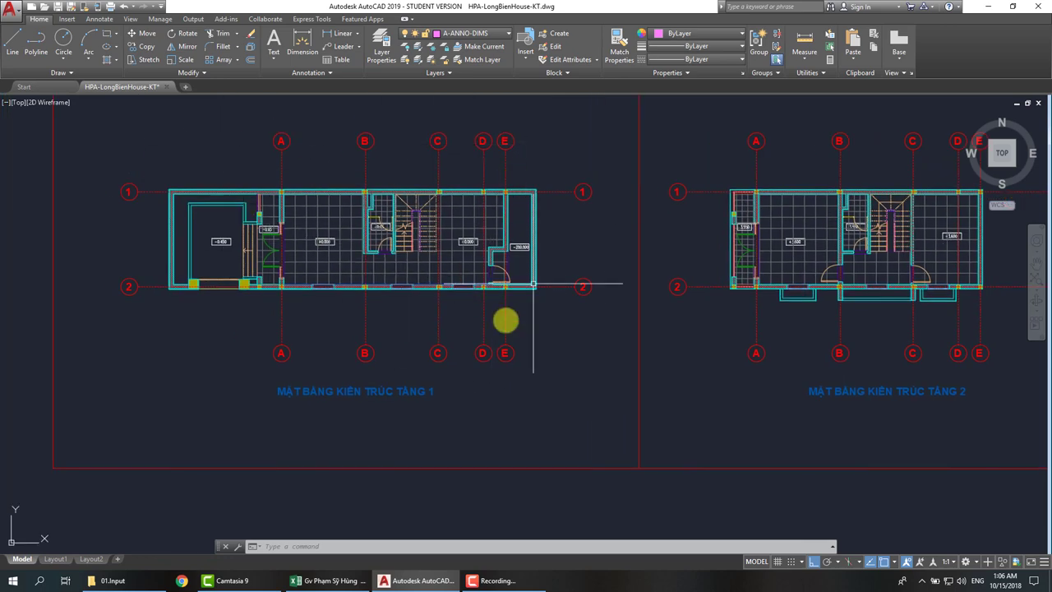
{"action": "middle_click_drag", "start_coordinate": [558, 227], "coordinate": [627, 240]}
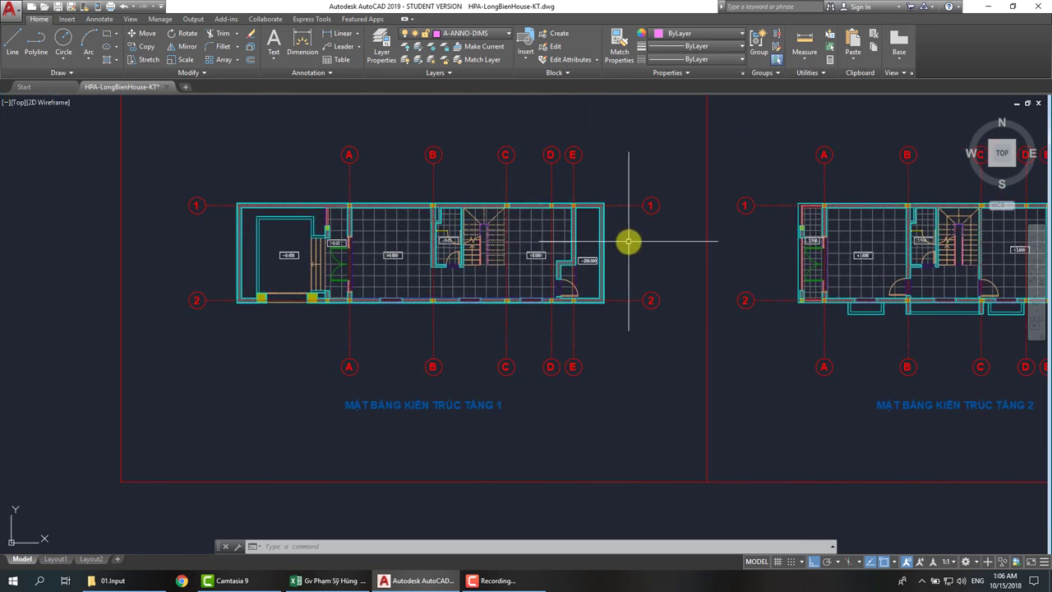
{"action": "type", "text": "W"}
Start Write Block and window-select the whole Floor 1 plan (515 objects) to export.
{"action": "key", "text": "Return"}
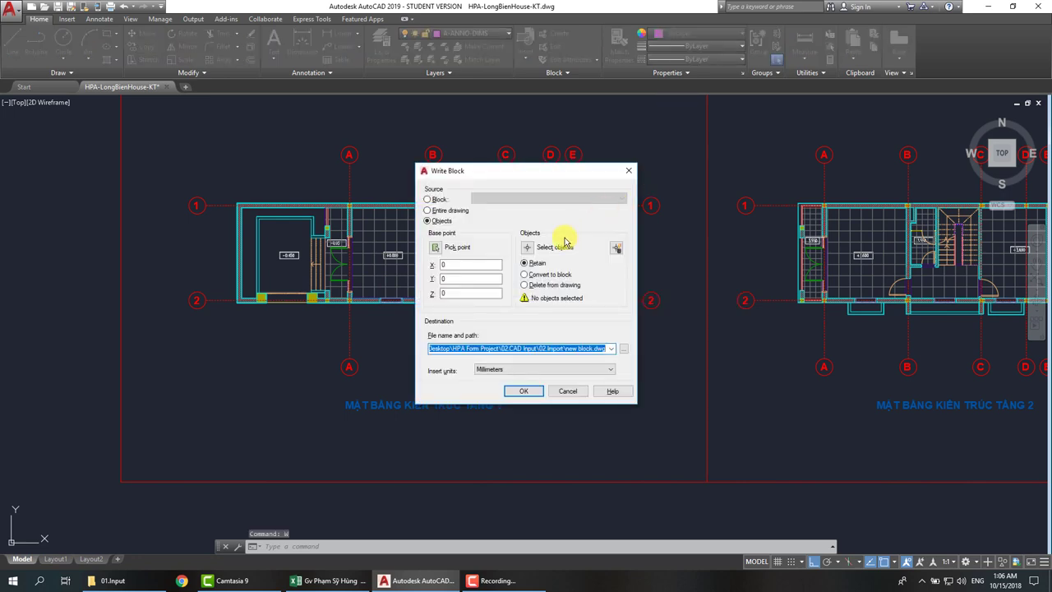
{"action": "left_click", "coordinate": [532, 250]}
{"action": "left_click", "coordinate": [680, 132]}
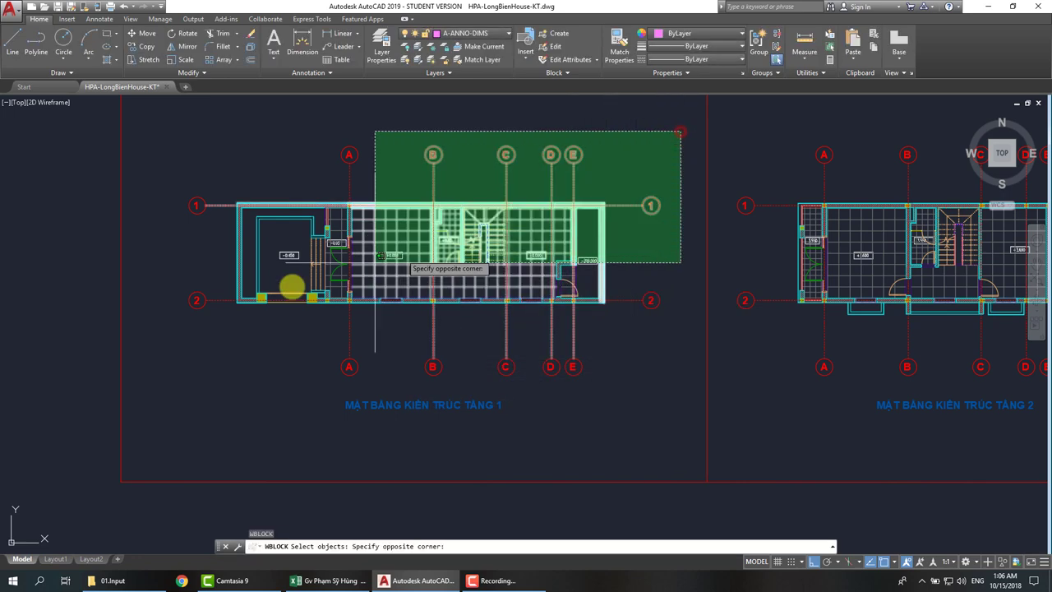
{"action": "left_click", "coordinate": [153, 381]}
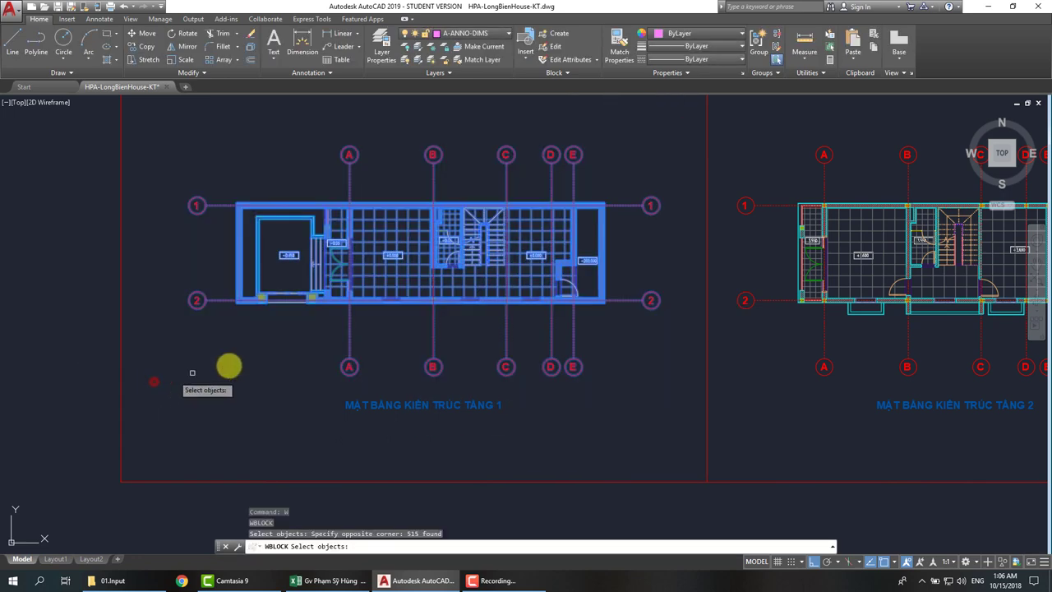
{"action": "key", "text": "Return"}
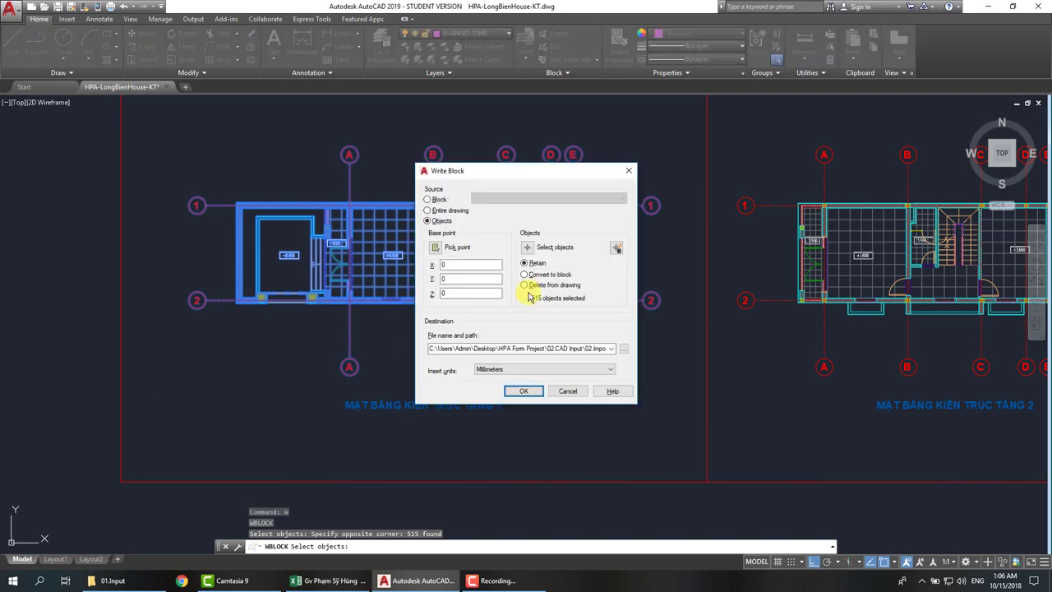
Set the export destination to KC-TANG 1.dwg inside a new KT folder under 02.Import.
{"action": "left_click", "coordinate": [625, 348]}
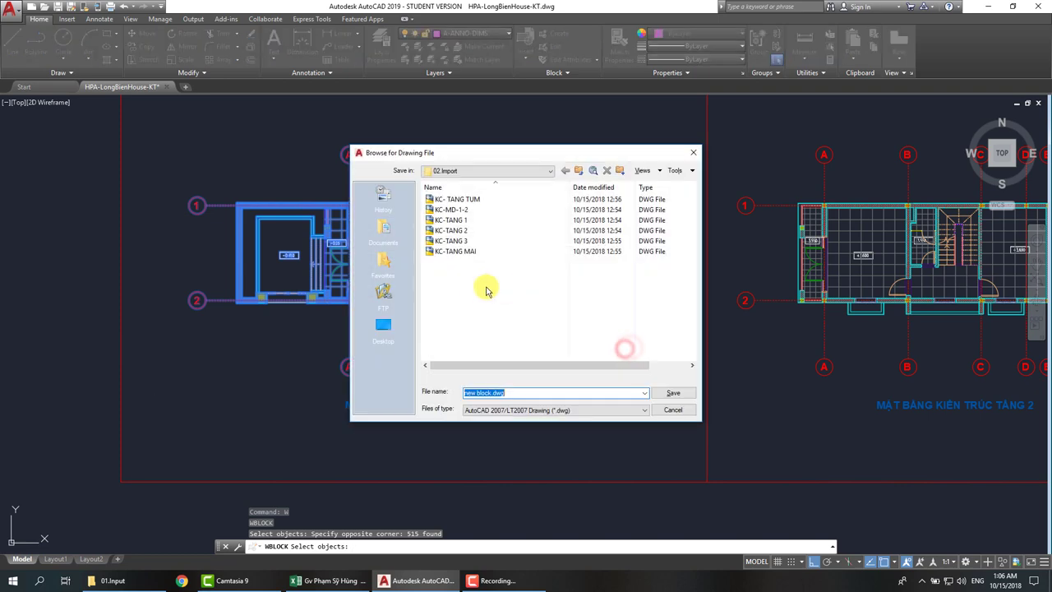
{"action": "key", "text": "BackSpace"}
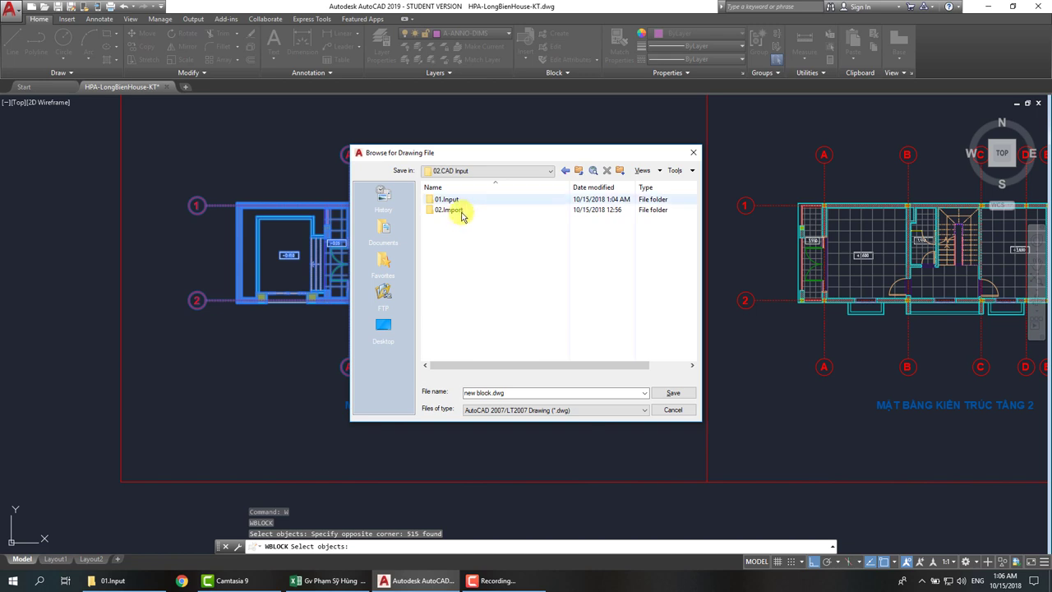
{"action": "double_click", "coordinate": [458, 212]}
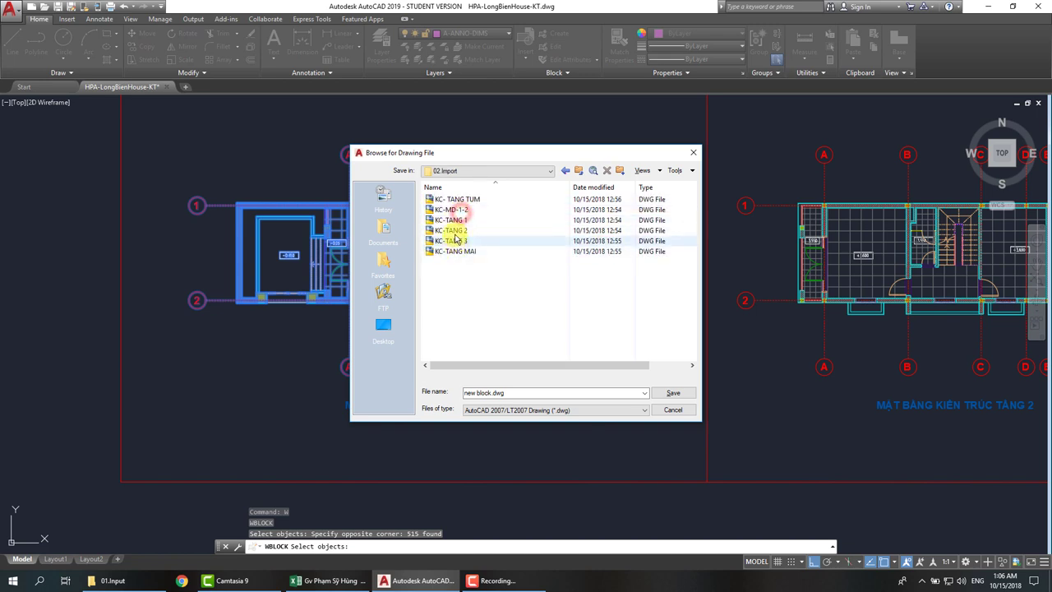
{"action": "left_click", "coordinate": [620, 171]}
{"action": "type", "text": "KC"}
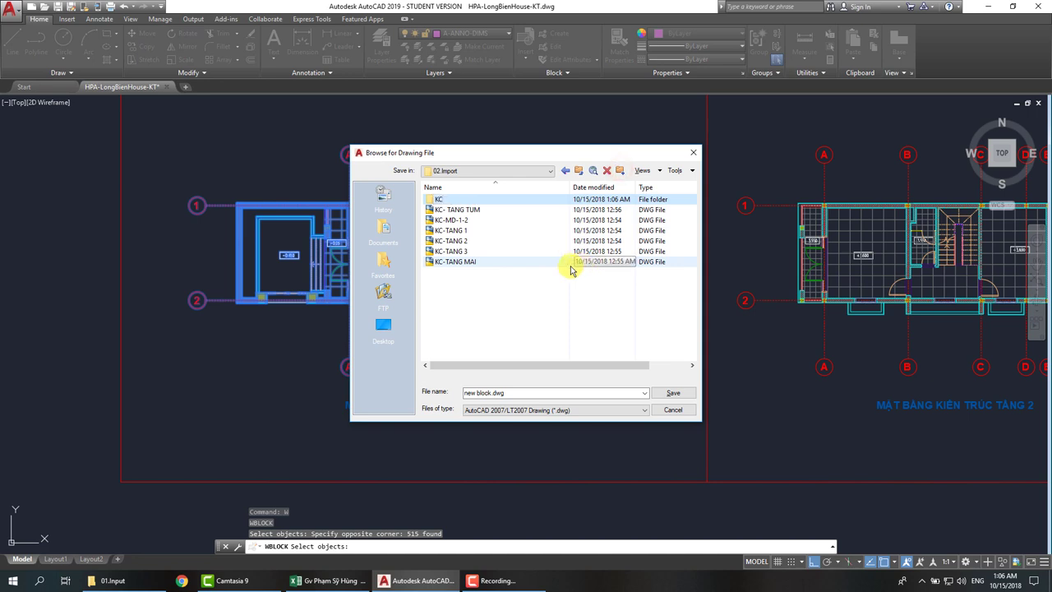
{"action": "left_click", "coordinate": [464, 205]}
{"action": "left_click", "coordinate": [469, 262]}
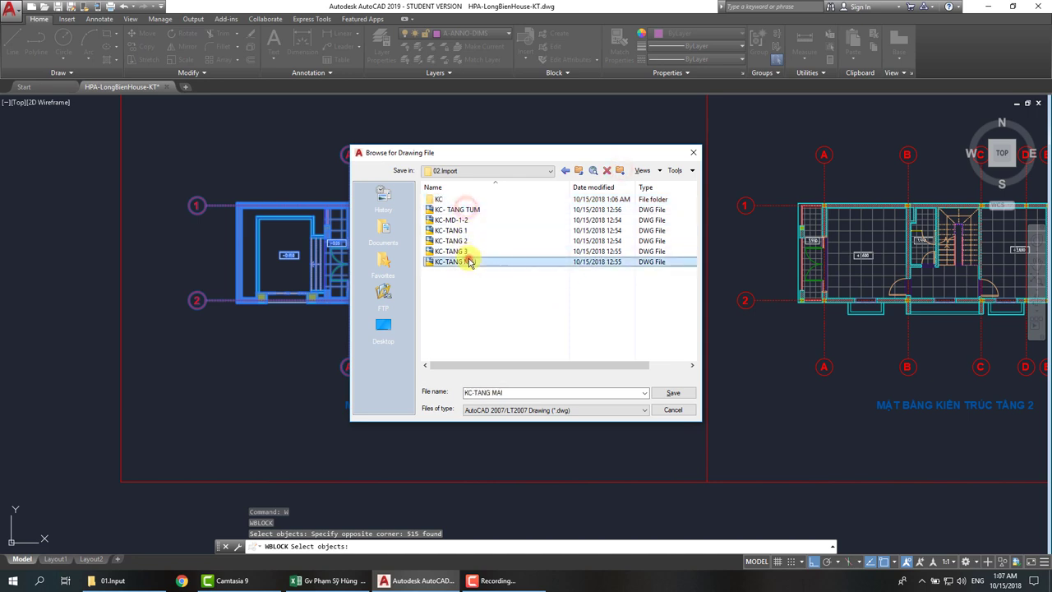
{"action": "mouse_move", "coordinate": [456, 209]}
{"action": "left_mouse_down"}
{"action": "mouse_move", "coordinate": [451, 200]}
{"action": "mouse_move", "coordinate": [467, 202]}
{"action": "left_mouse_up"}
{"action": "left_click", "coordinate": [461, 211]}
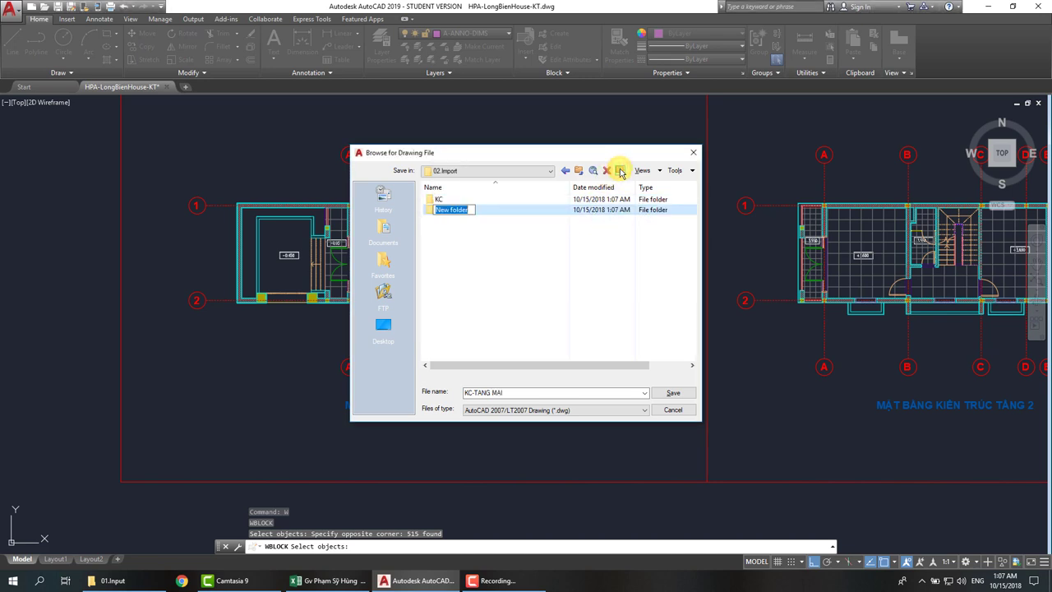
{"action": "key", "text": "Return"}
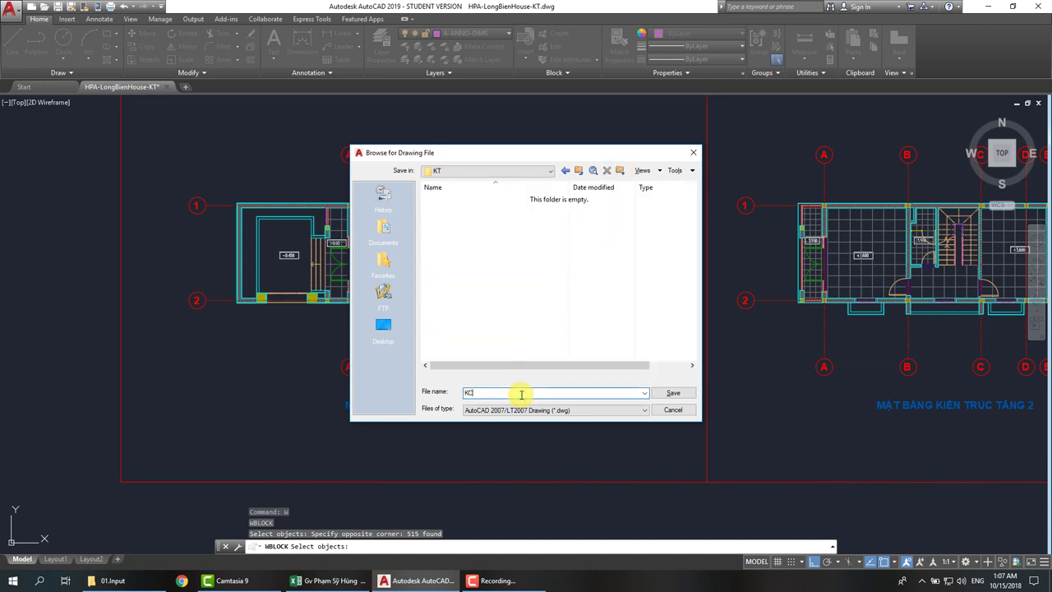
{"action": "type", "text": "-TANG 1"}
{"action": "key", "text": "Return"}
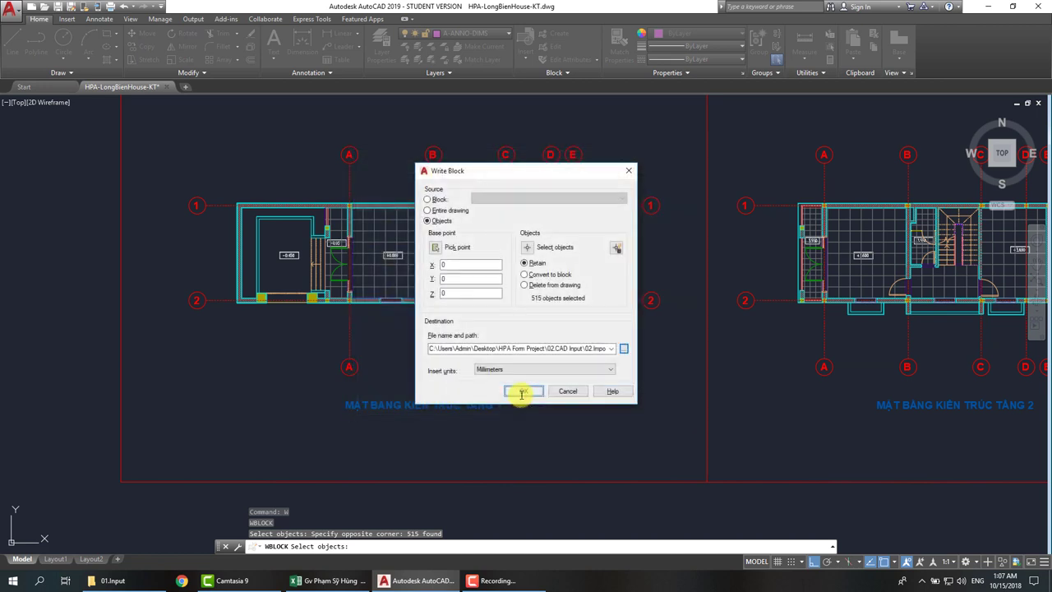
Complete the Write Block export of the Floor 1 plan to the new file.
{"action": "left_click", "coordinate": [522, 392]}
{"action": "scroll", "coordinate": [448, 271], "scroll_direction": "down", "scroll_amount": 3}
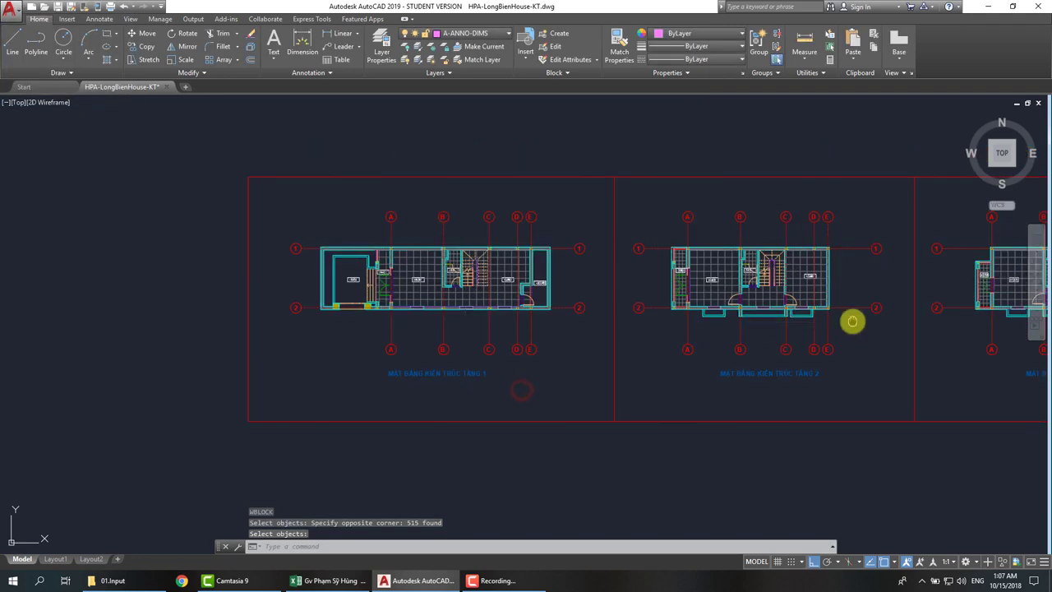
{"action": "middle_click_drag", "start_coordinate": [852, 321], "coordinate": [666, 283]}
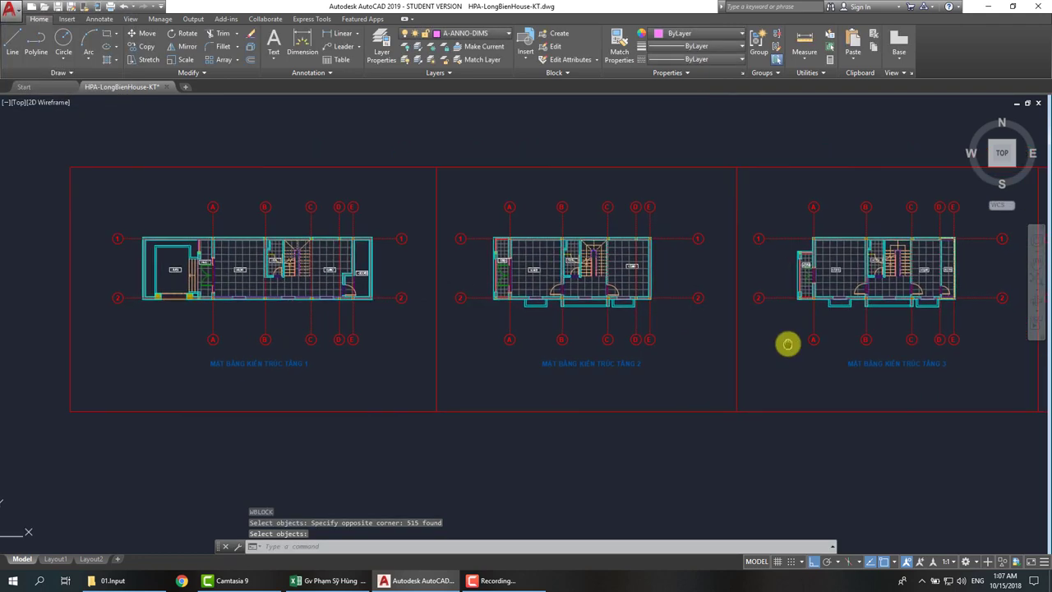
{"action": "middle_click_drag", "start_coordinate": [230, 265], "coordinate": [405, 259]}
Open KC-TANG 1.dwg and zoom on its Floor 1 plan to begin a crossing selection.
{"action": "key", "text": "ctrl+o"}
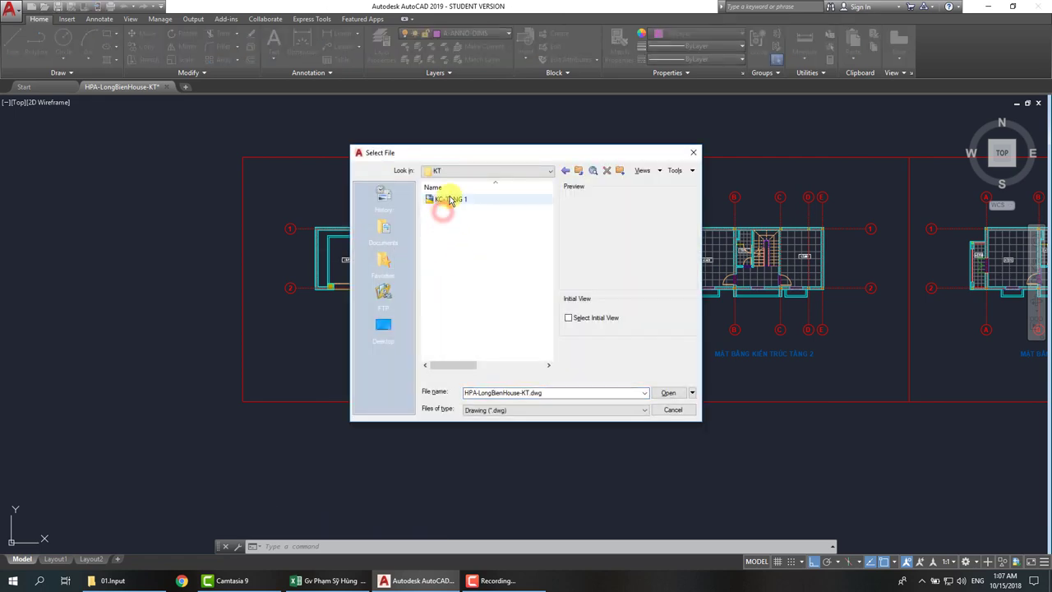
{"action": "double_click", "coordinate": [449, 200]}
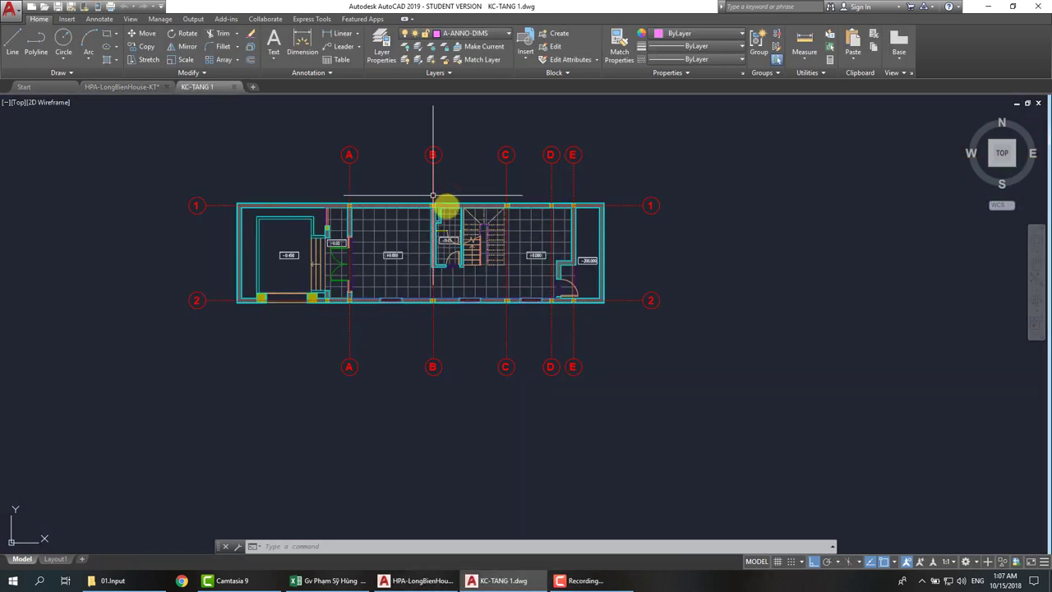
{"action": "left_click", "coordinate": [767, 141]}
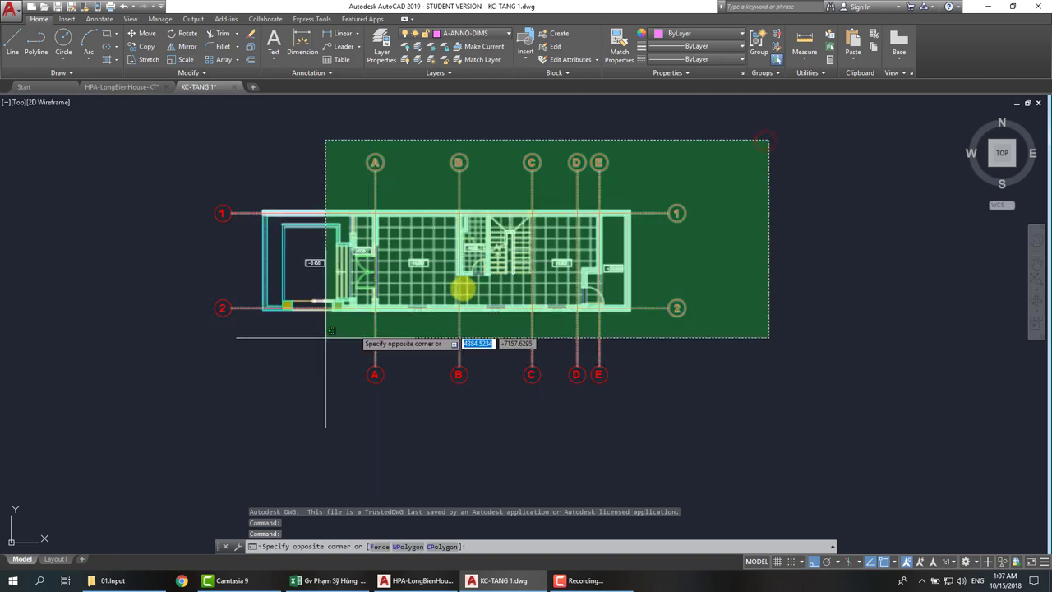
{"action": "key", "text": "Escape"}
{"action": "key", "text": "Escape"}
{"action": "key", "text": "Escape"}
{"action": "scroll", "coordinate": [718, 287], "scroll_direction": "up", "scroll_amount": 2}
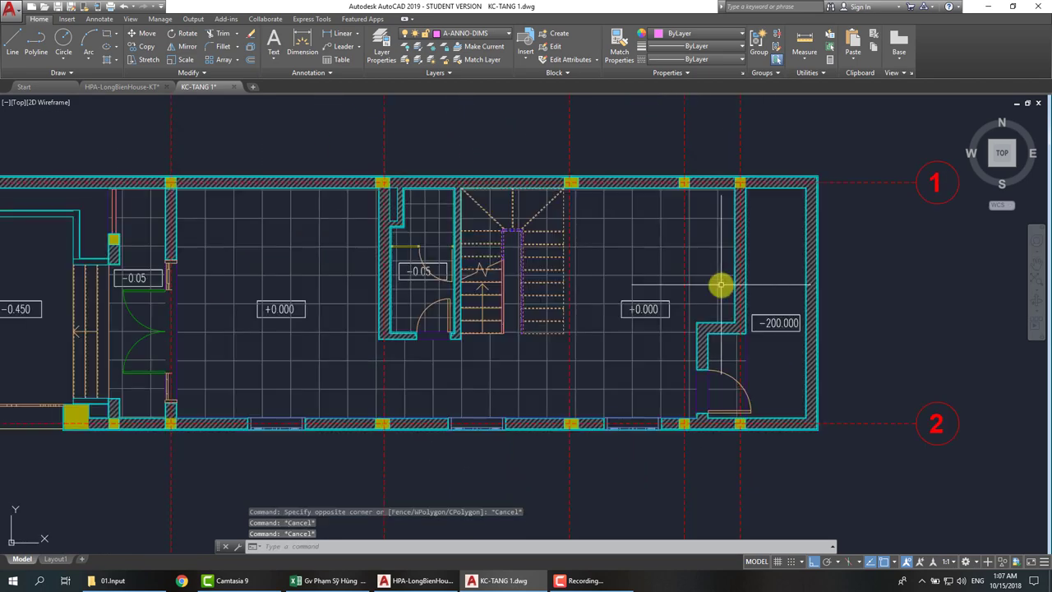
{"action": "scroll", "coordinate": [718, 286], "scroll_direction": "down", "scroll_amount": 2}
{"action": "scroll", "coordinate": [660, 287], "scroll_direction": "up", "scroll_amount": 2}
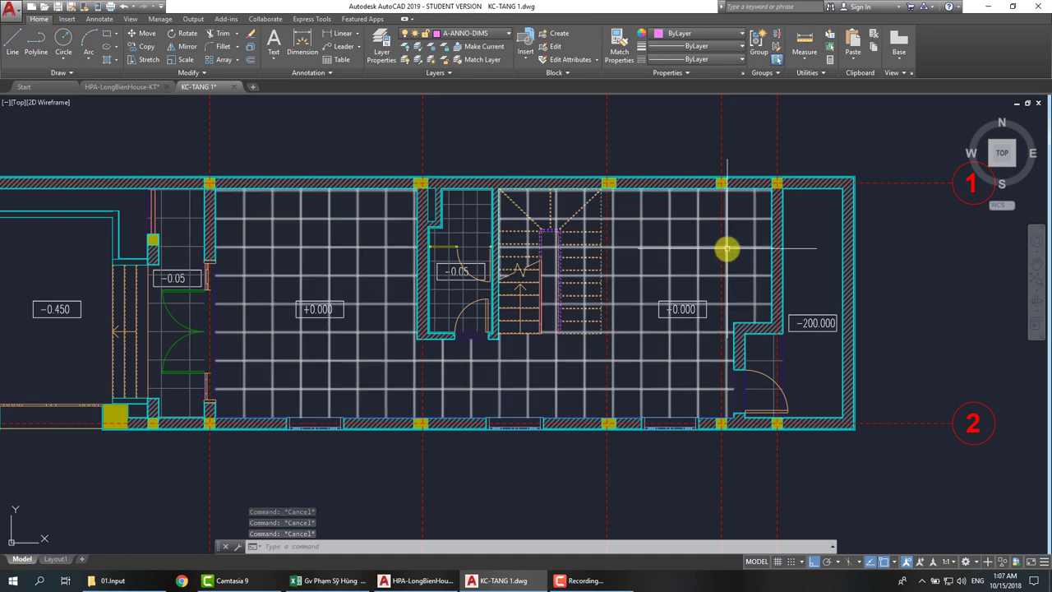
{"action": "scroll", "coordinate": [704, 251], "scroll_direction": "down", "scroll_amount": 3}
{"action": "scroll", "coordinate": [677, 258], "scroll_direction": "up", "scroll_amount": 1}
{"action": "scroll", "coordinate": [679, 281], "scroll_direction": "down", "scroll_amount": 2}
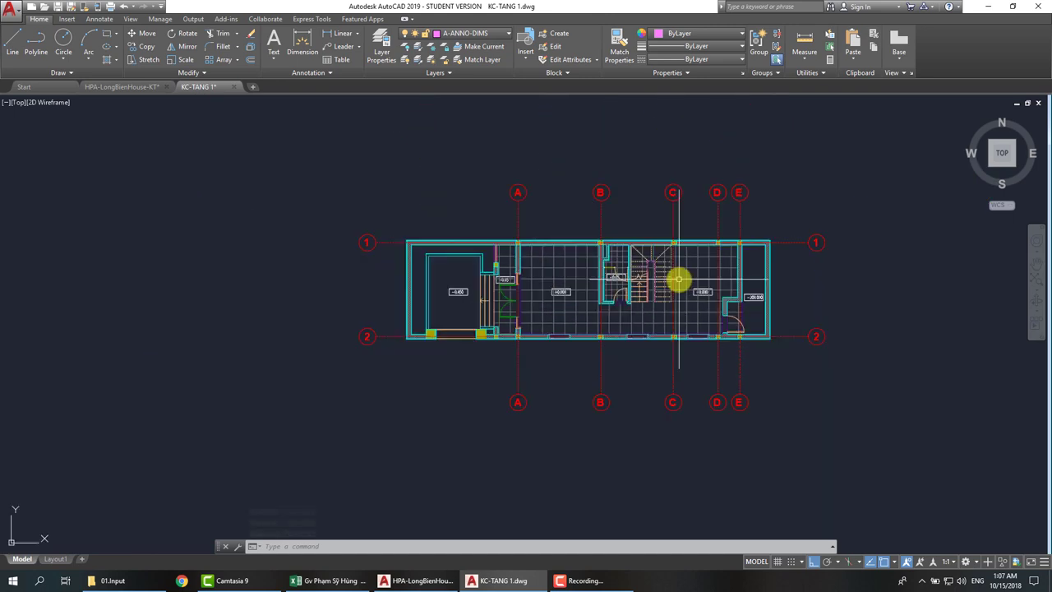
{"action": "left_click", "coordinate": [897, 152]}
{"action": "key", "text": "Escape"}
{"action": "key", "text": "Escape"}
{"action": "type", "text": "PU"}
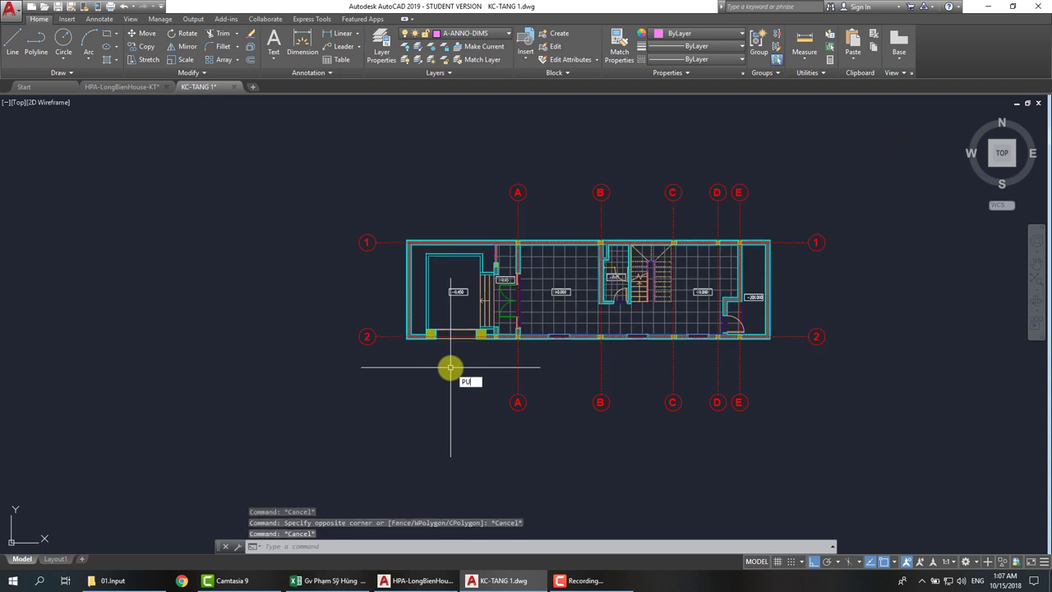
{"action": "key", "text": "Return"}
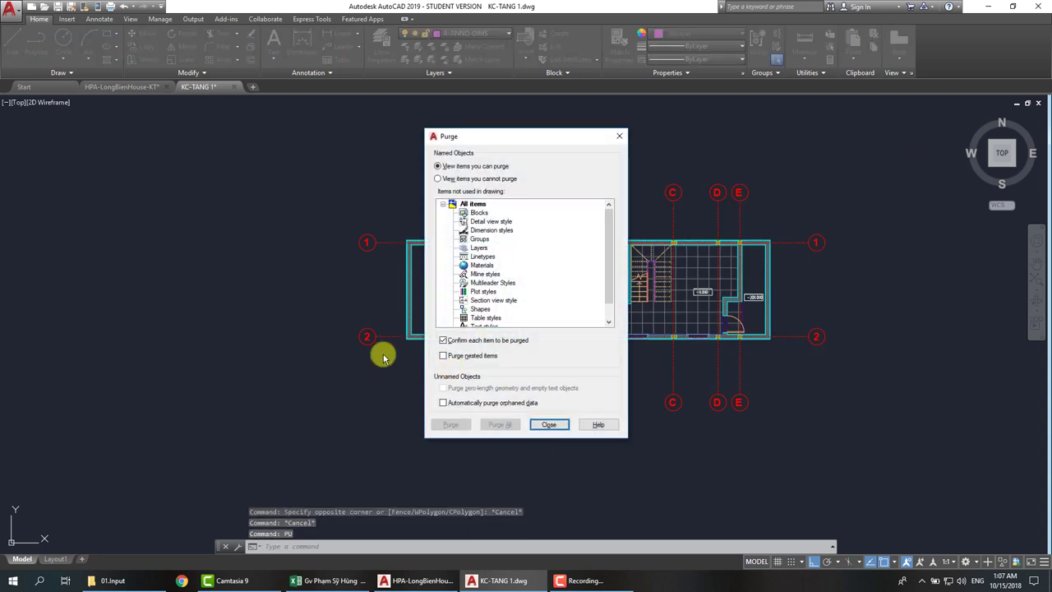
{"action": "left_click", "coordinate": [540, 428]}
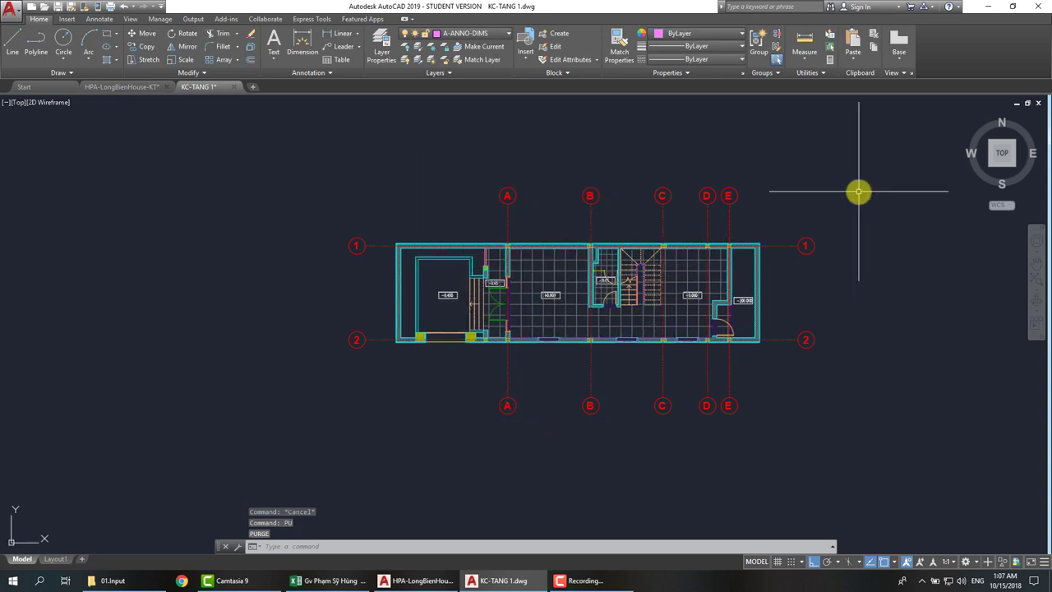
Move the entire plan from the A-1 column corner to the origin 0,0,0.
{"action": "left_click", "coordinate": [878, 171]}
{"action": "left_click", "coordinate": [183, 480]}
{"action": "type", "text": "M"}
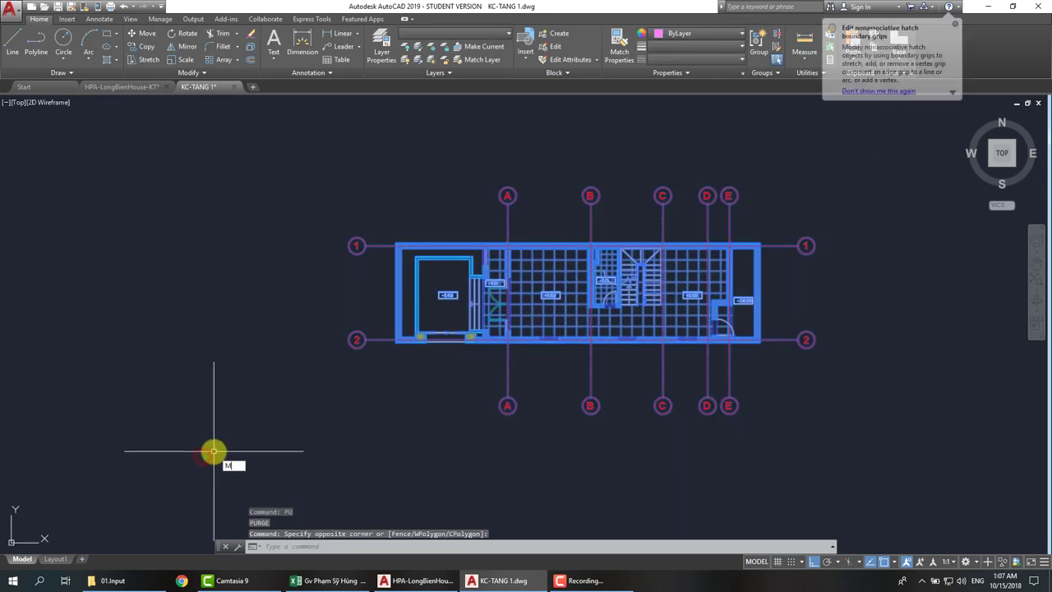
{"action": "key", "text": "Return"}
{"action": "scroll", "coordinate": [517, 241], "scroll_direction": "up", "scroll_amount": 2}
{"action": "scroll", "coordinate": [488, 242], "scroll_direction": "up", "scroll_amount": 3}
{"action": "scroll", "coordinate": [495, 258], "scroll_direction": "up", "scroll_amount": 3}
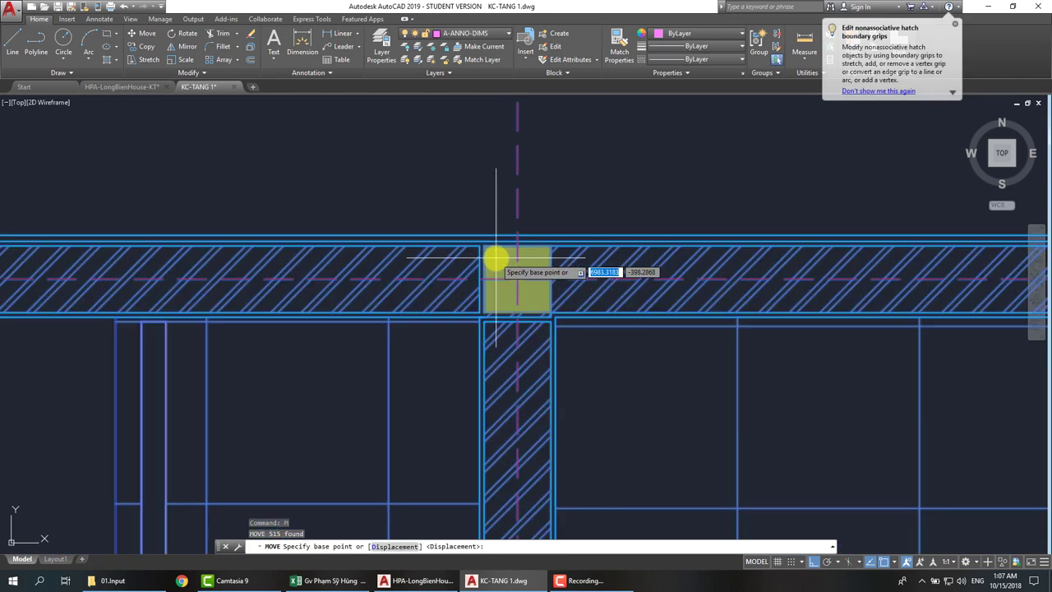
{"action": "left_click", "coordinate": [517, 279]}
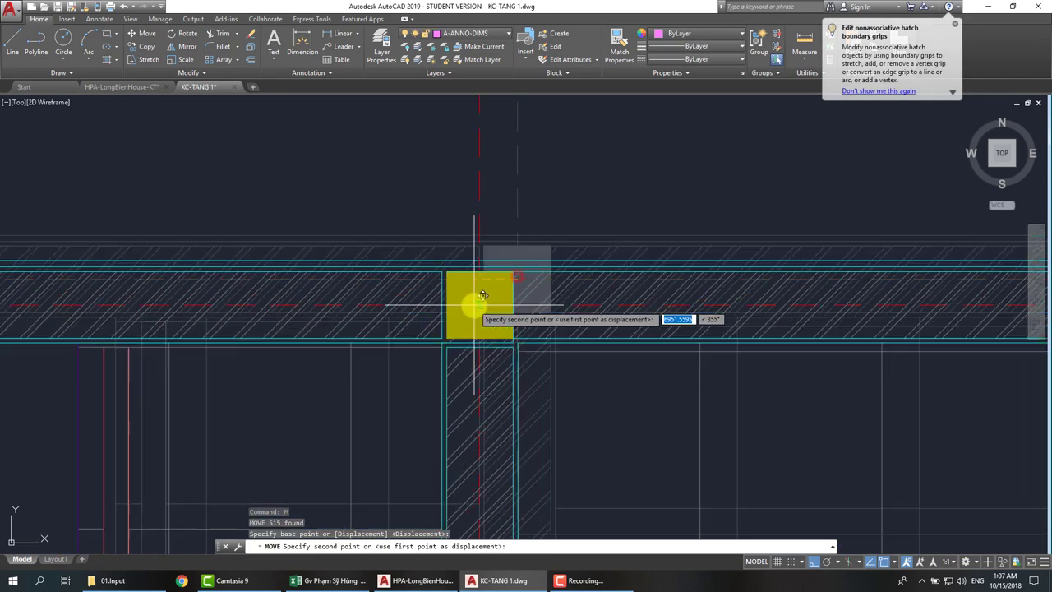
{"action": "mouse_move", "coordinate": [483, 296]}
{"action": "middle_mouse_down"}
{"action": "mouse_move", "coordinate": [936, 295]}
{"action": "mouse_move", "coordinate": [483, 154]}
{"action": "middle_mouse_up"}
{"action": "key", "text": "Return"}
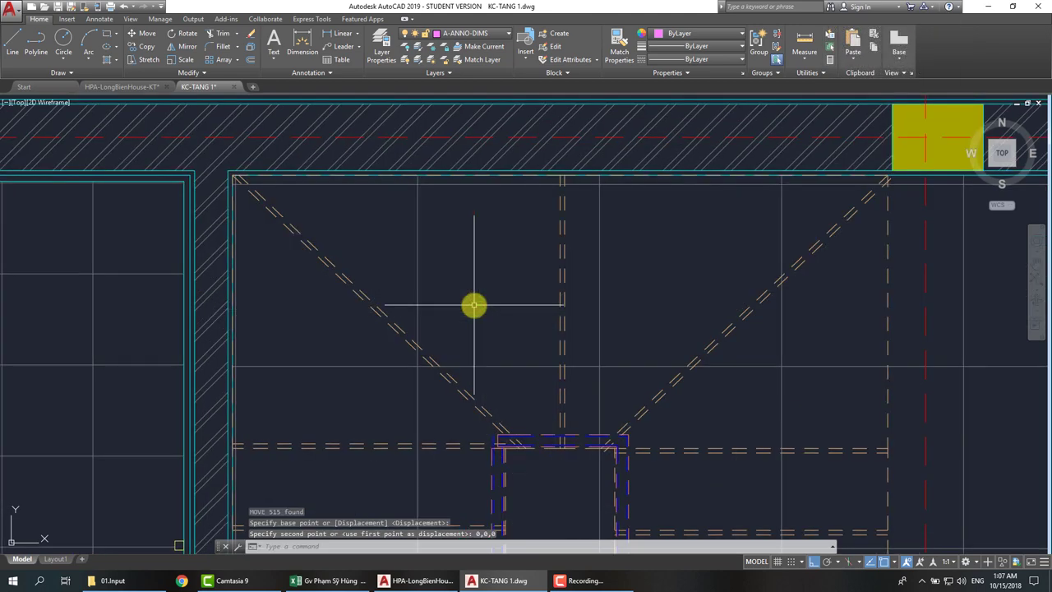
Zoom to extents and save KC-TANG 1.dwg.
{"action": "scroll", "coordinate": [502, 277], "scroll_direction": "down", "scroll_amount": 2}
{"action": "scroll", "coordinate": [503, 278], "scroll_direction": "down", "scroll_amount": 4}
{"action": "middle_click", "coordinate": [504, 278]}
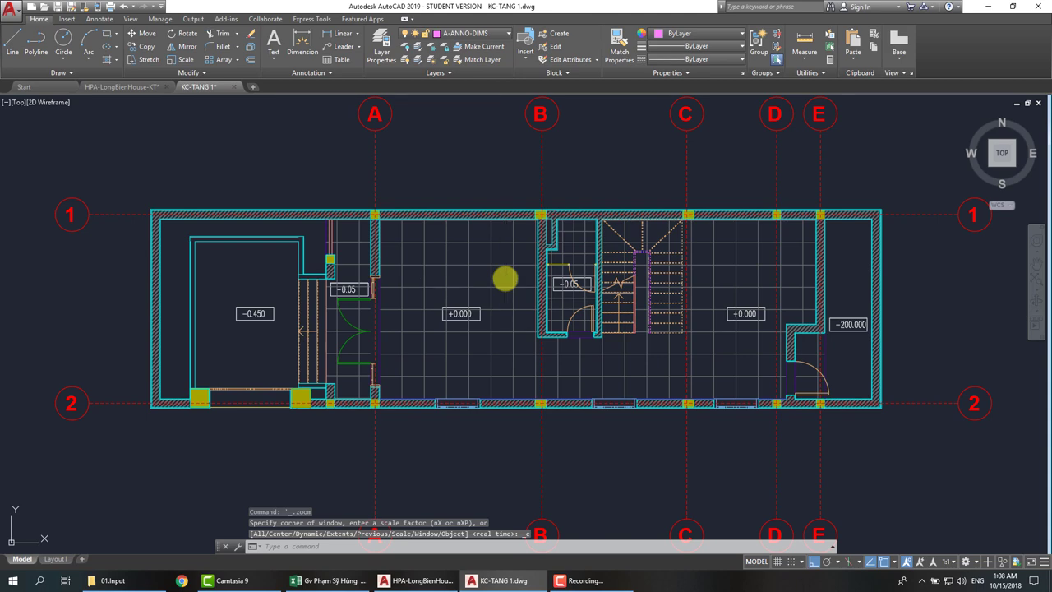
{"action": "scroll", "coordinate": [547, 304], "scroll_direction": "down", "scroll_amount": 2}
{"action": "key", "text": "ctrl+s"}
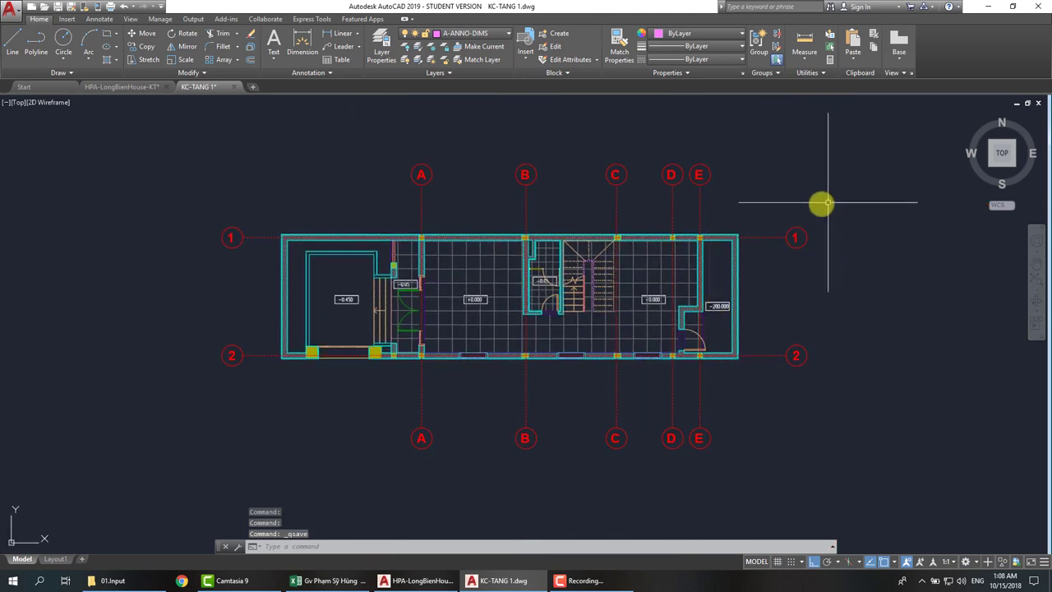
{"action": "scroll", "coordinate": [615, 339], "scroll_direction": "up", "scroll_amount": 2}
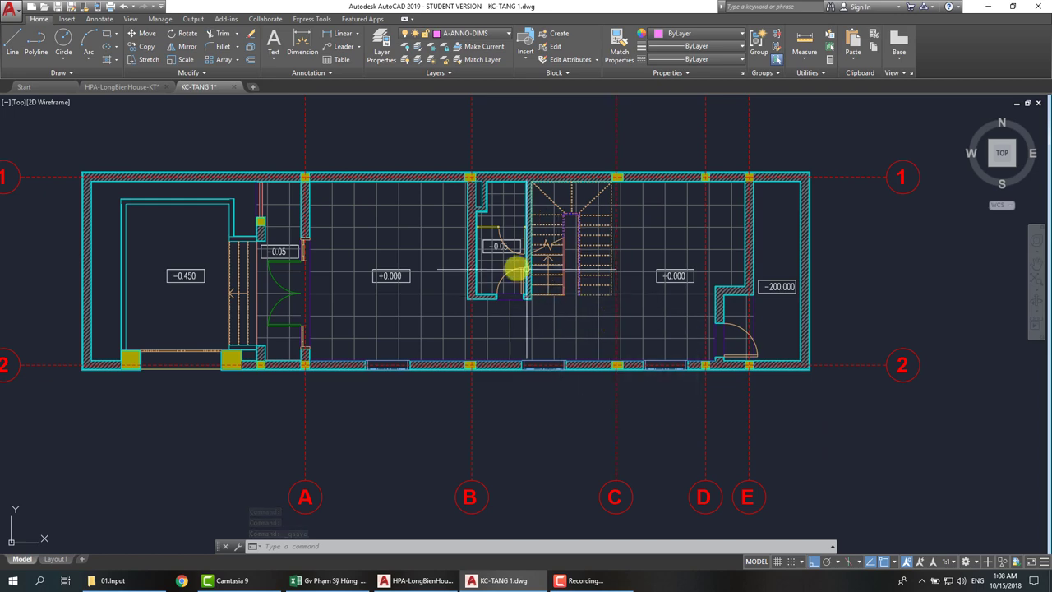
{"action": "scroll", "coordinate": [535, 283], "scroll_direction": "down", "scroll_amount": 2}
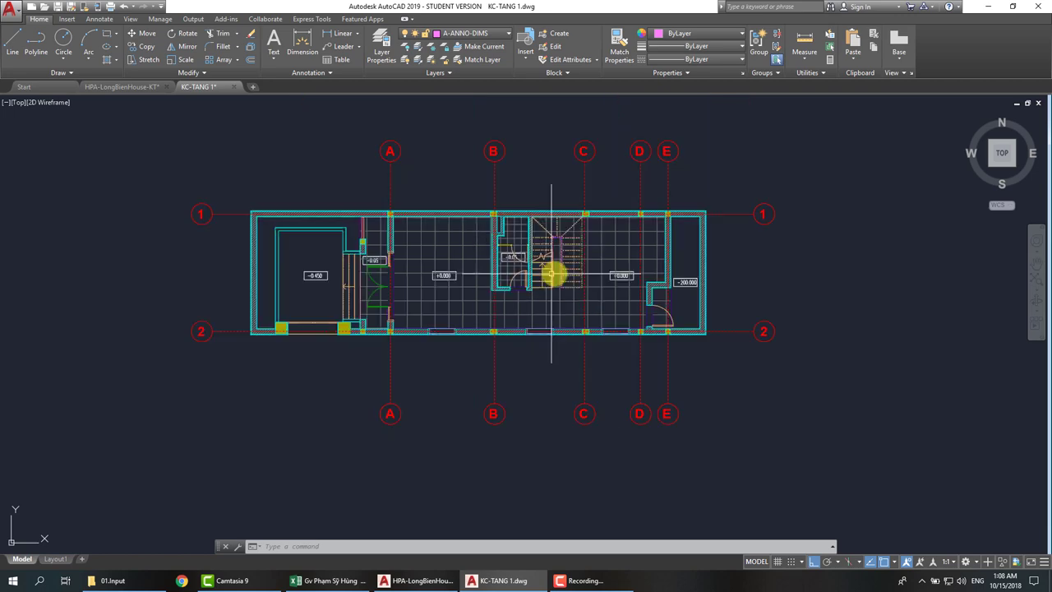